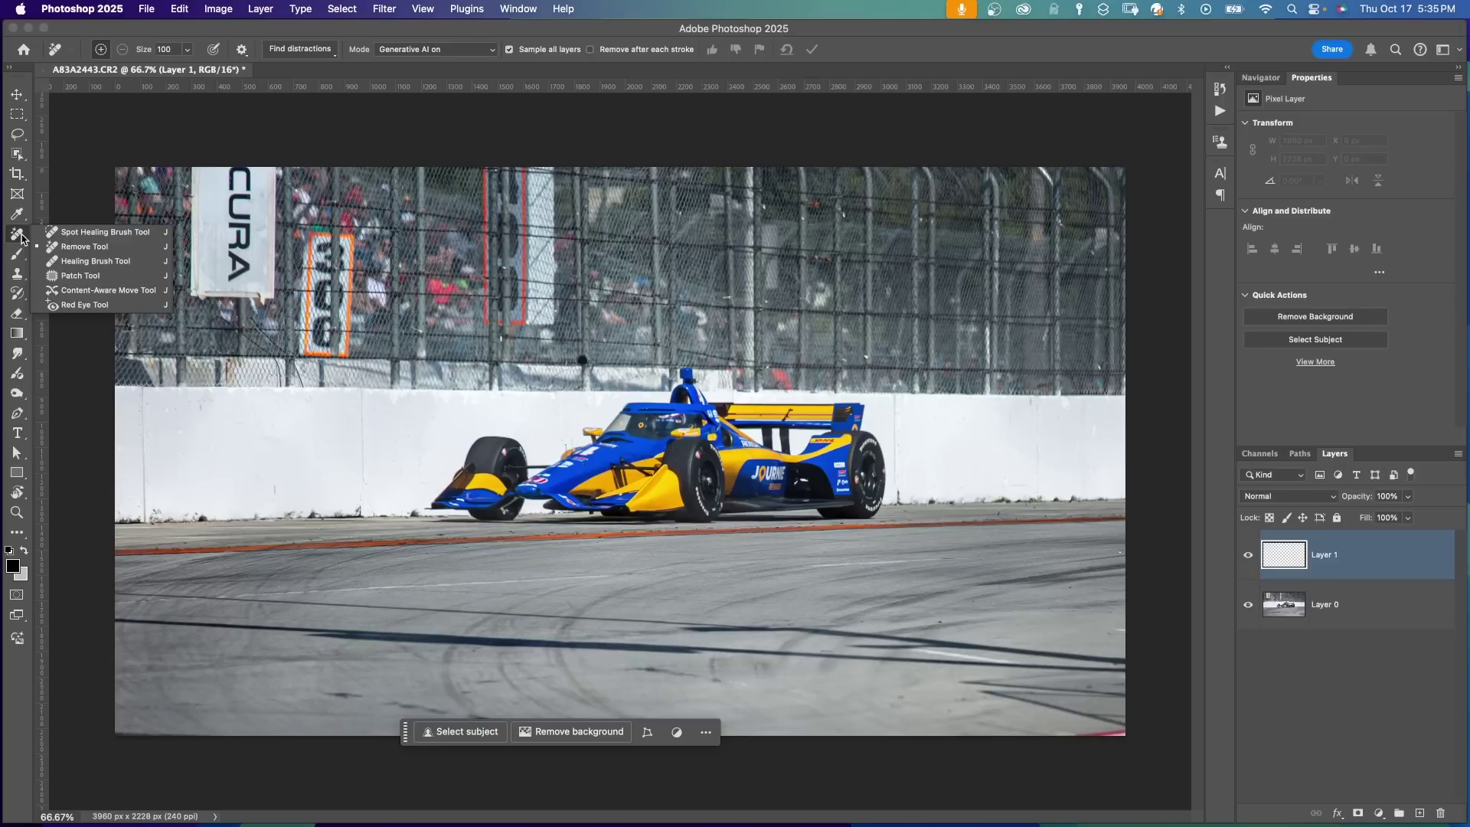
# Step: Select the Remove Tool from the healing tools flyout
pyautogui.click(22, 239)
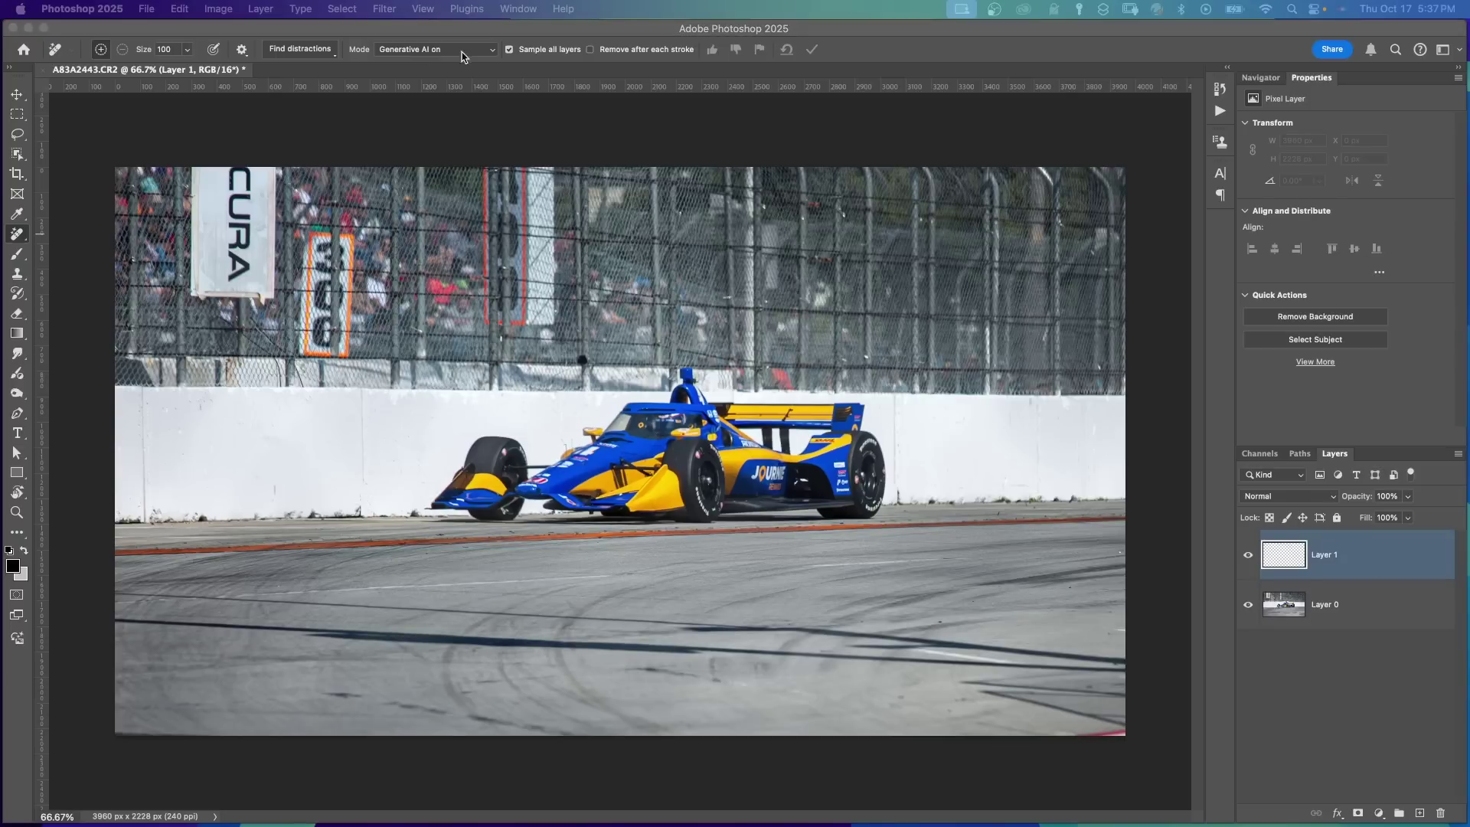
# Step: Remove the race car with Generative AI off, then undo the rough result
pyautogui.click(492, 52)
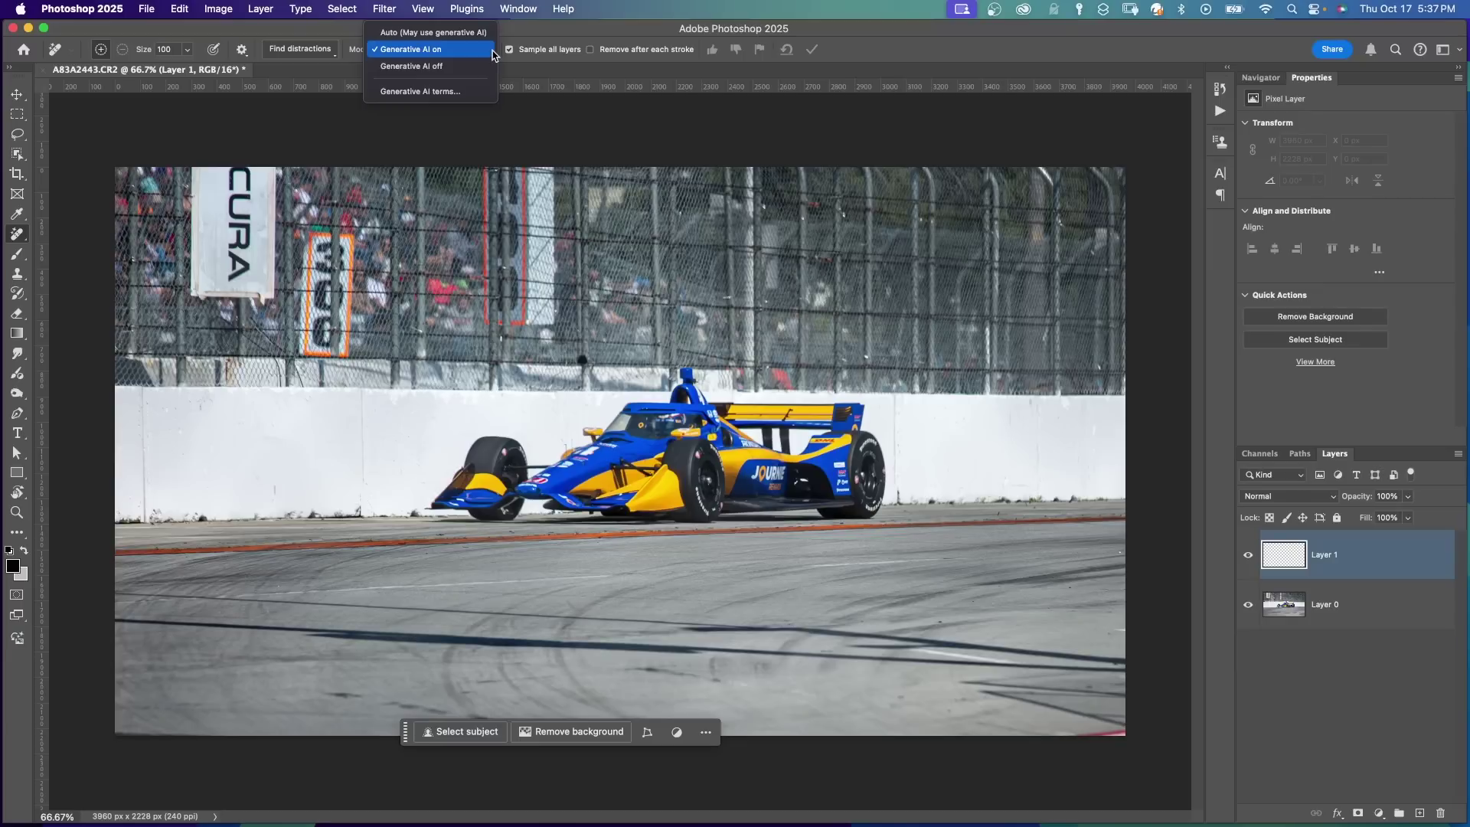
pyautogui.click(473, 70)
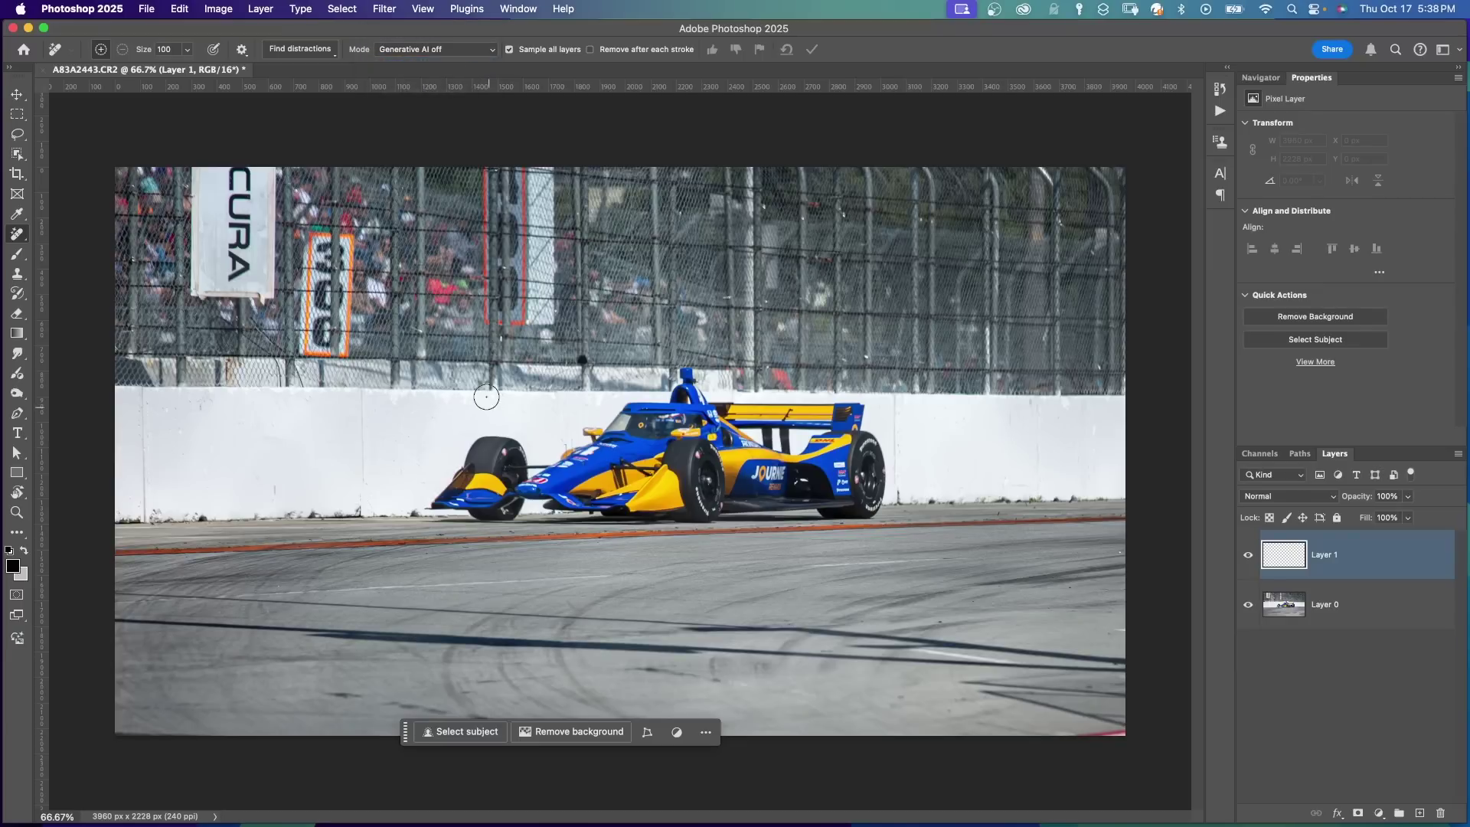
pyautogui.moveTo(475, 411)
pyautogui.mouseDown()
pyautogui.moveTo(417, 469)
pyautogui.moveTo(404, 512)
pyautogui.moveTo(719, 552)
pyautogui.moveTo(837, 545)
pyautogui.moveTo(910, 510)
pyautogui.moveTo(918, 448)
pyautogui.moveTo(892, 394)
pyautogui.moveTo(784, 353)
pyautogui.moveTo(732, 353)
pyautogui.mouseUp()
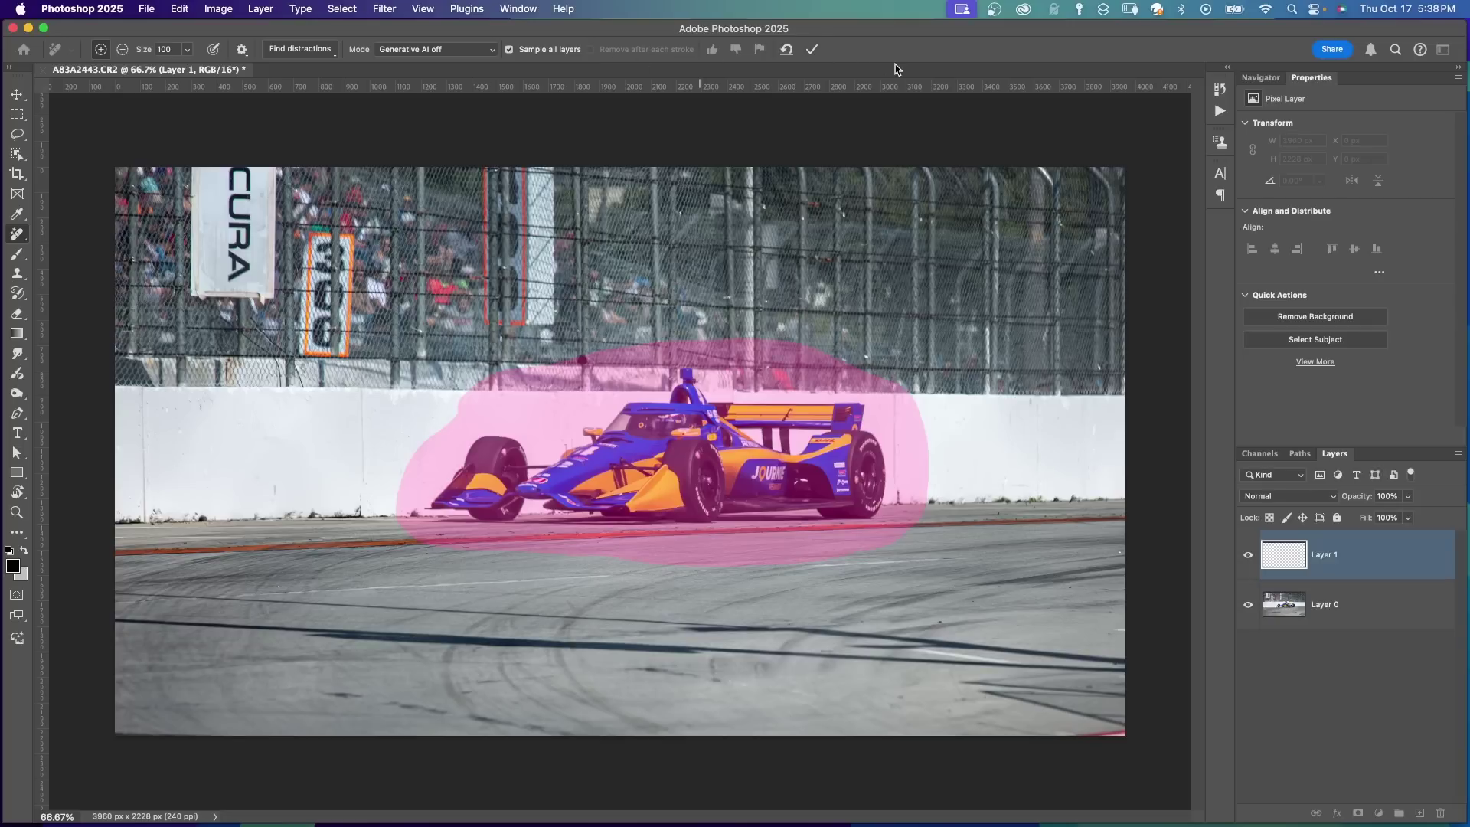
pyautogui.press('Return')
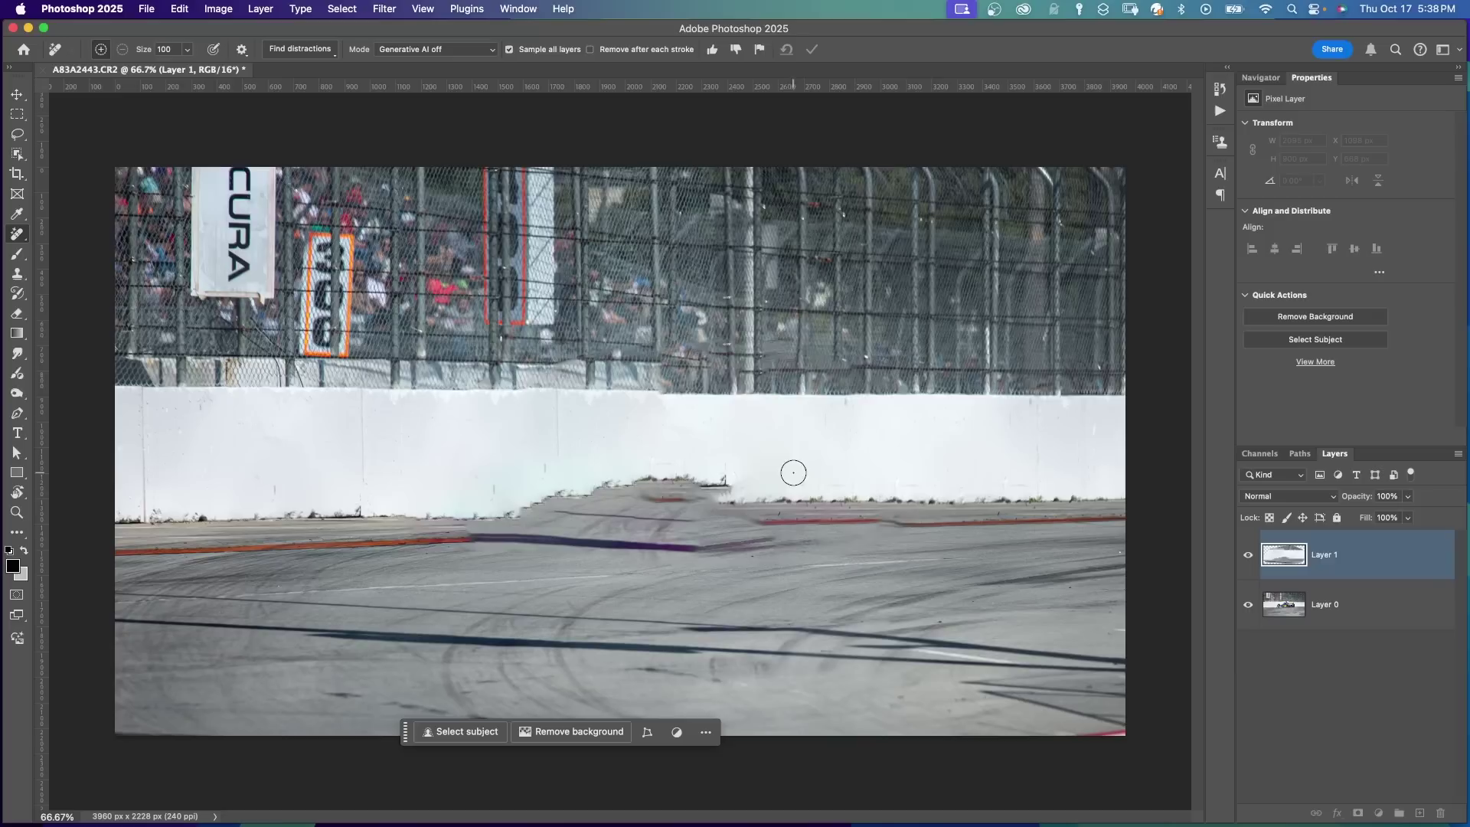
pyautogui.press('super+z')
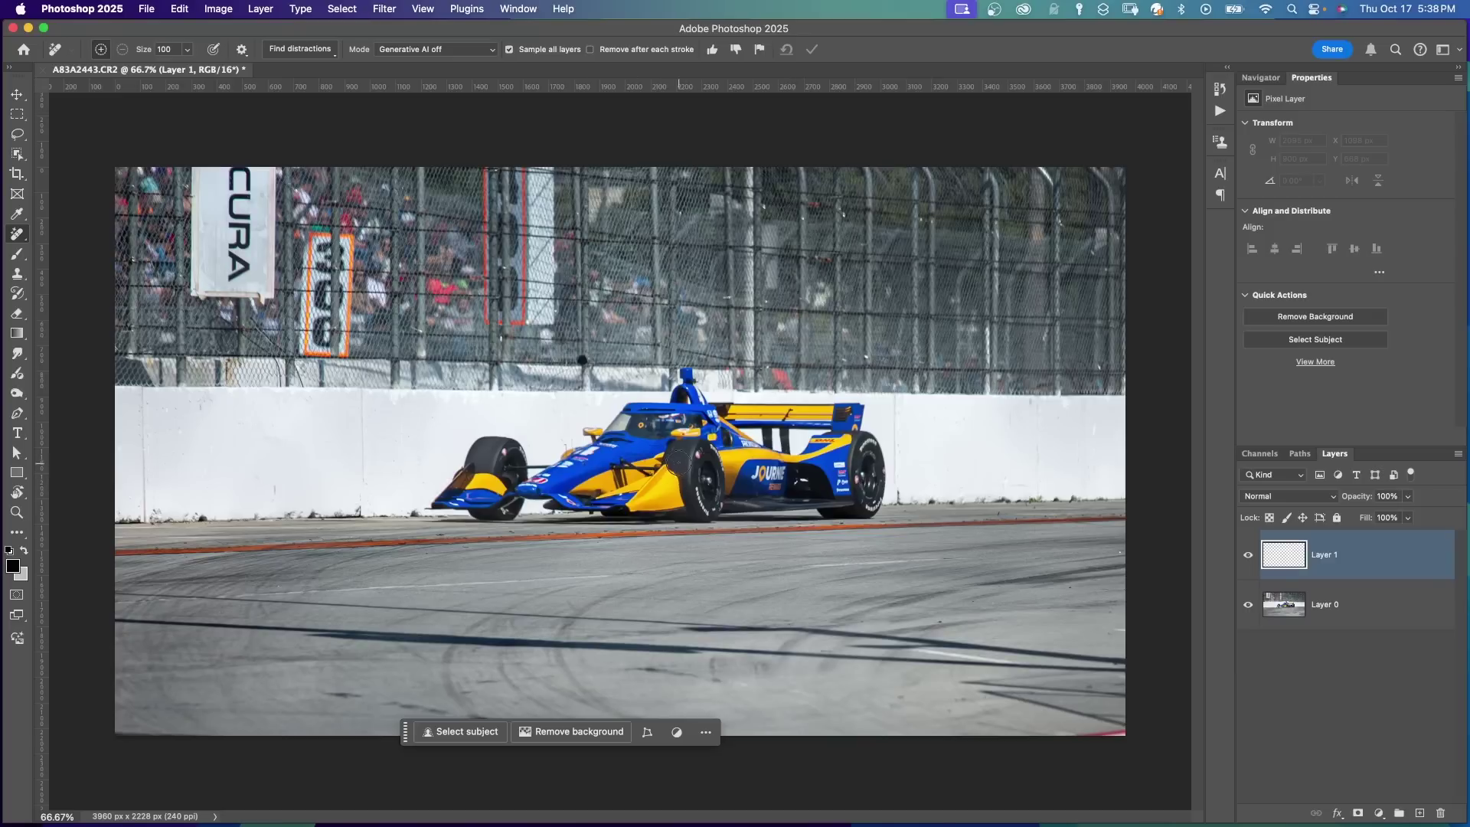
# Step: Set Mode to Generative AI on, then paint out the race car and apply
pyautogui.click(460, 49)
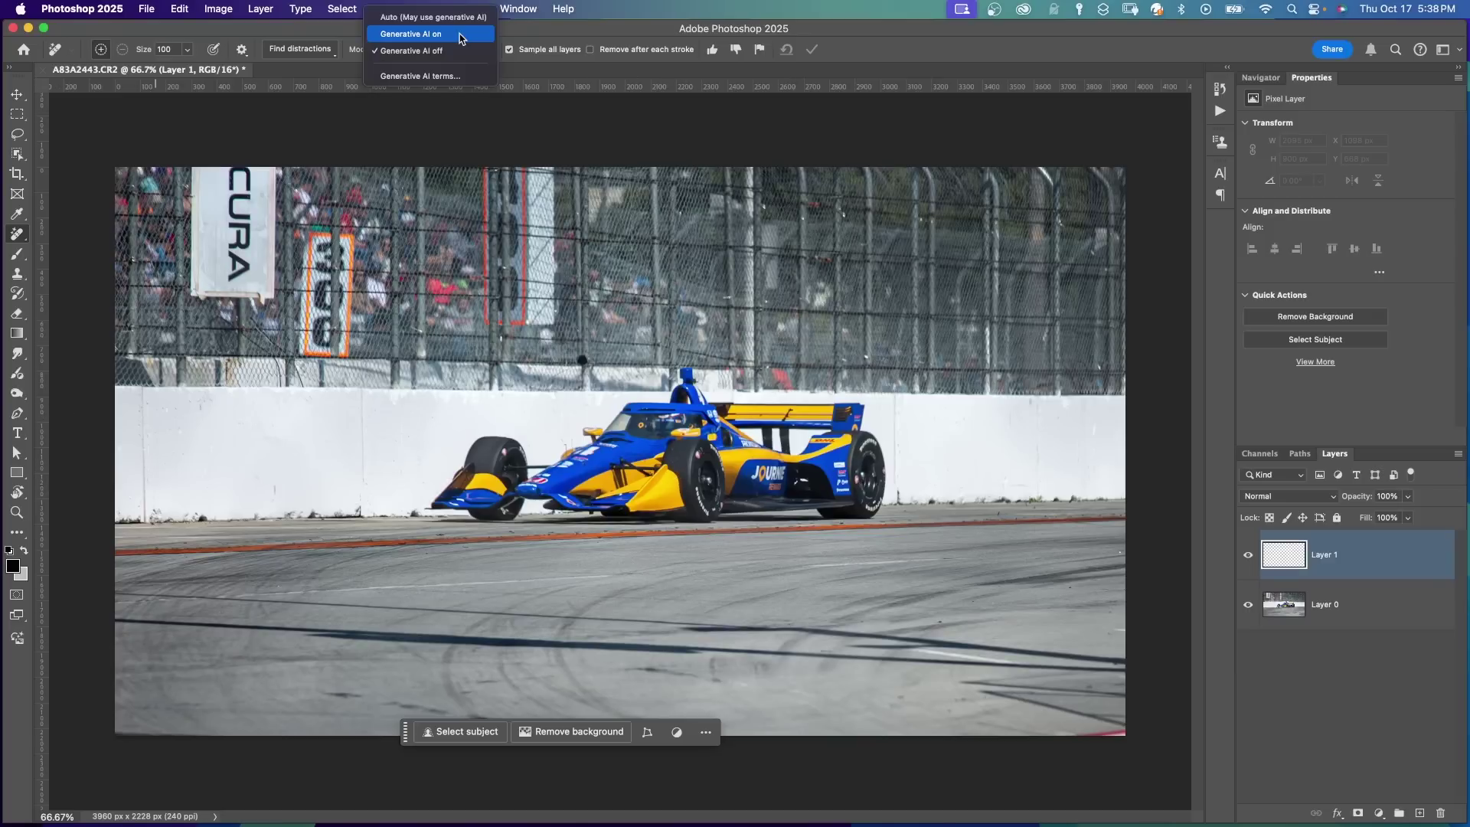
pyautogui.click(460, 35)
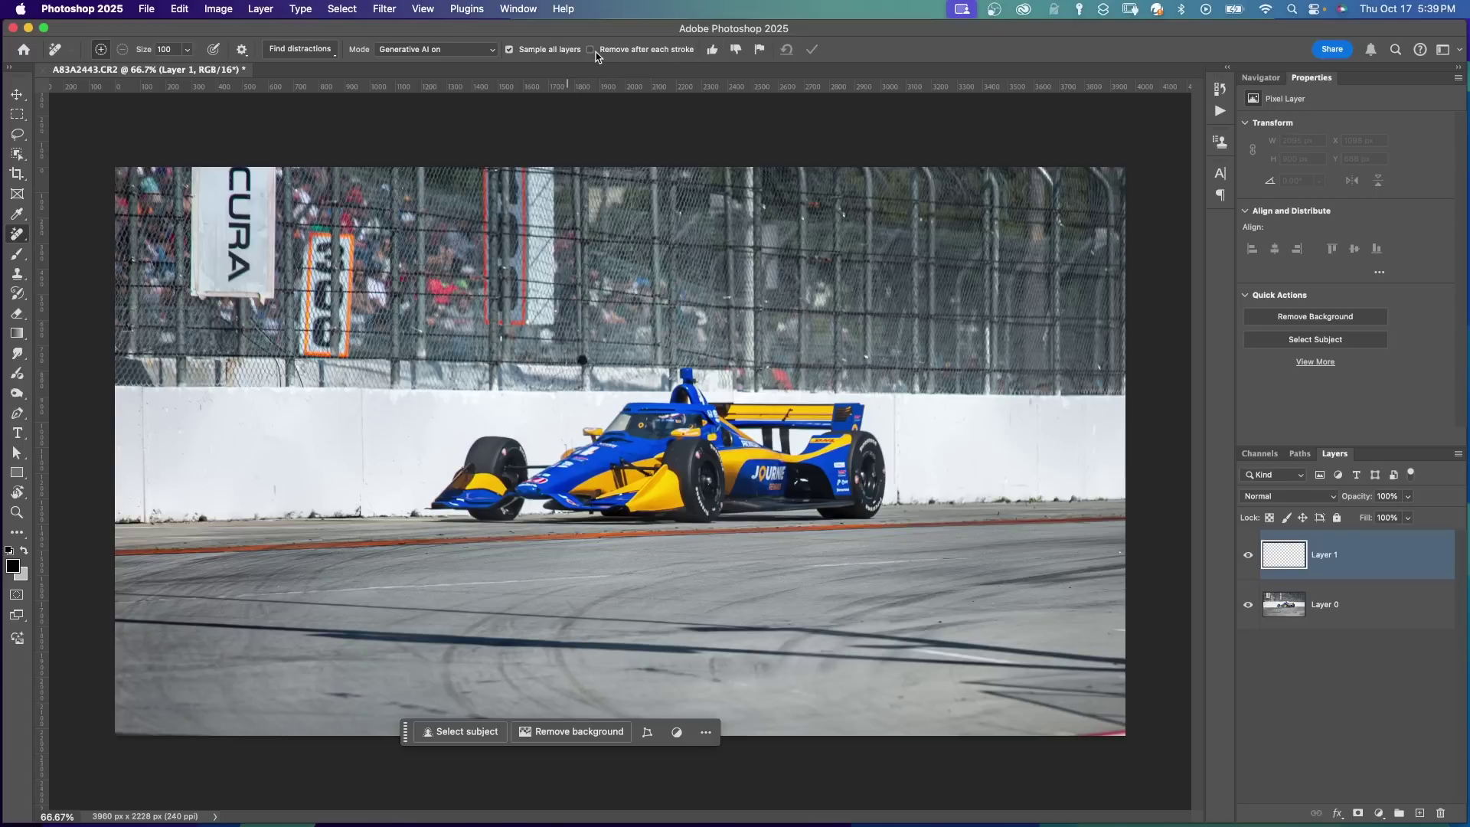
pyautogui.moveTo(471, 419)
pyautogui.mouseDown()
pyautogui.moveTo(405, 493)
pyautogui.moveTo(432, 528)
pyautogui.moveTo(652, 547)
pyautogui.moveTo(474, 416)
pyautogui.mouseUp()
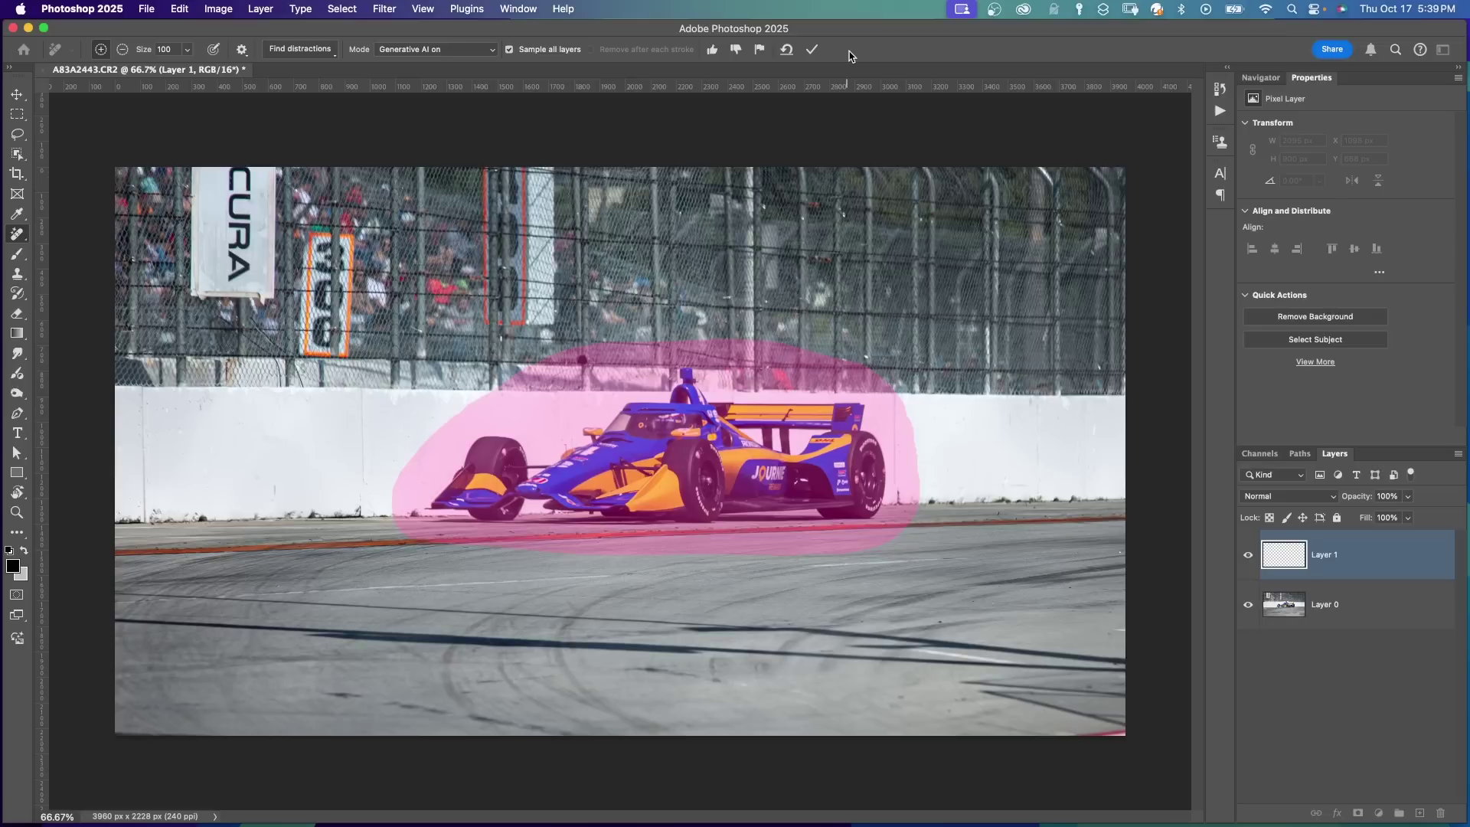
pyautogui.click(811, 49)
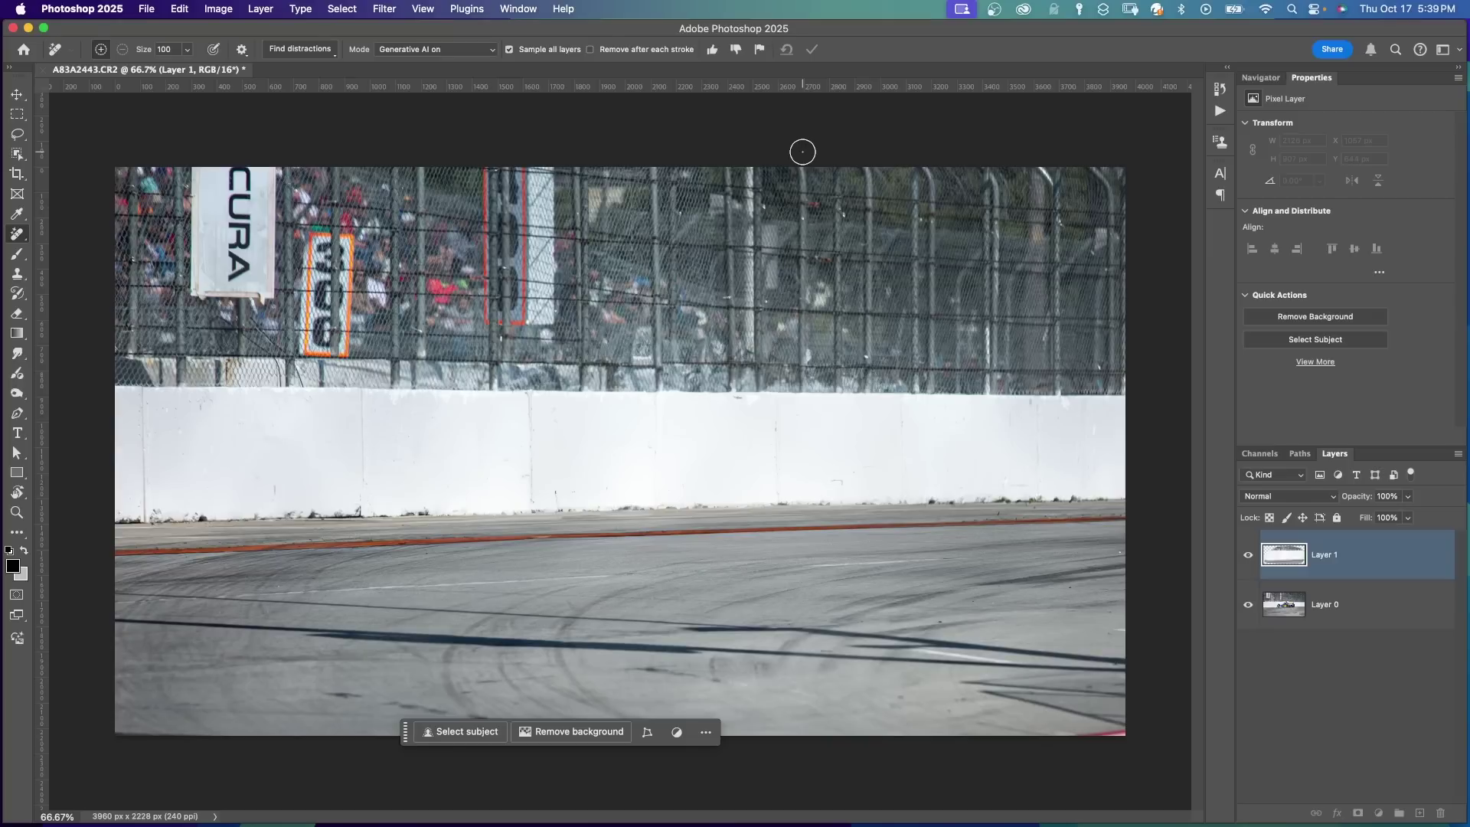
# Step: Undo the car removal, set Mode to Auto (May use generative AI), and repaint the car
pyautogui.press('super+z')
pyautogui.click(435, 49)
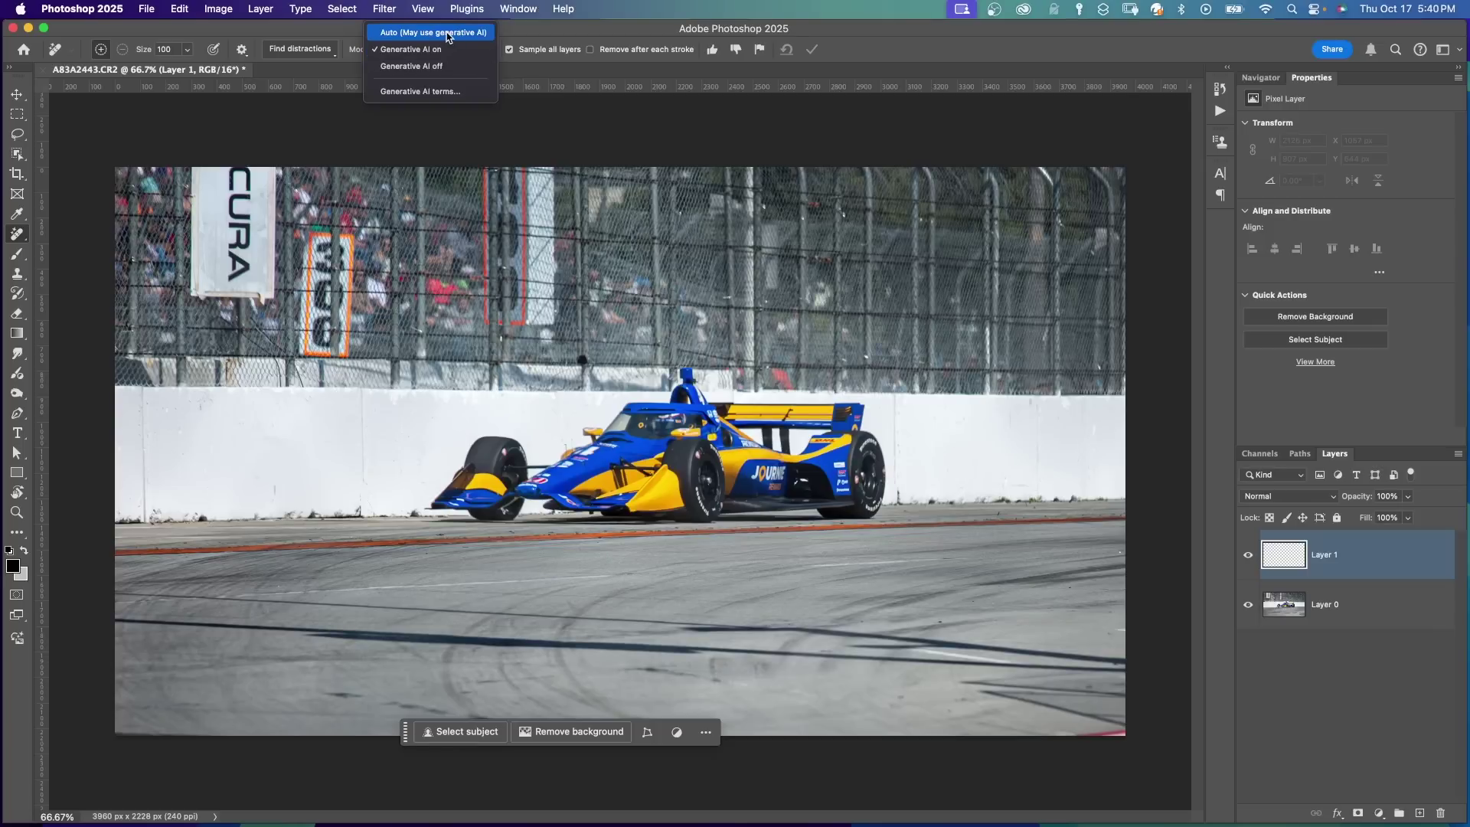
pyautogui.click(448, 33)
pyautogui.moveTo(528, 398)
pyautogui.mouseDown()
pyautogui.moveTo(433, 437)
pyautogui.moveTo(413, 499)
pyautogui.moveTo(442, 538)
pyautogui.moveTo(584, 556)
pyautogui.moveTo(867, 542)
pyautogui.moveTo(911, 483)
pyautogui.moveTo(904, 414)
pyautogui.moveTo(788, 360)
pyautogui.moveTo(529, 395)
pyautogui.mouseUp()
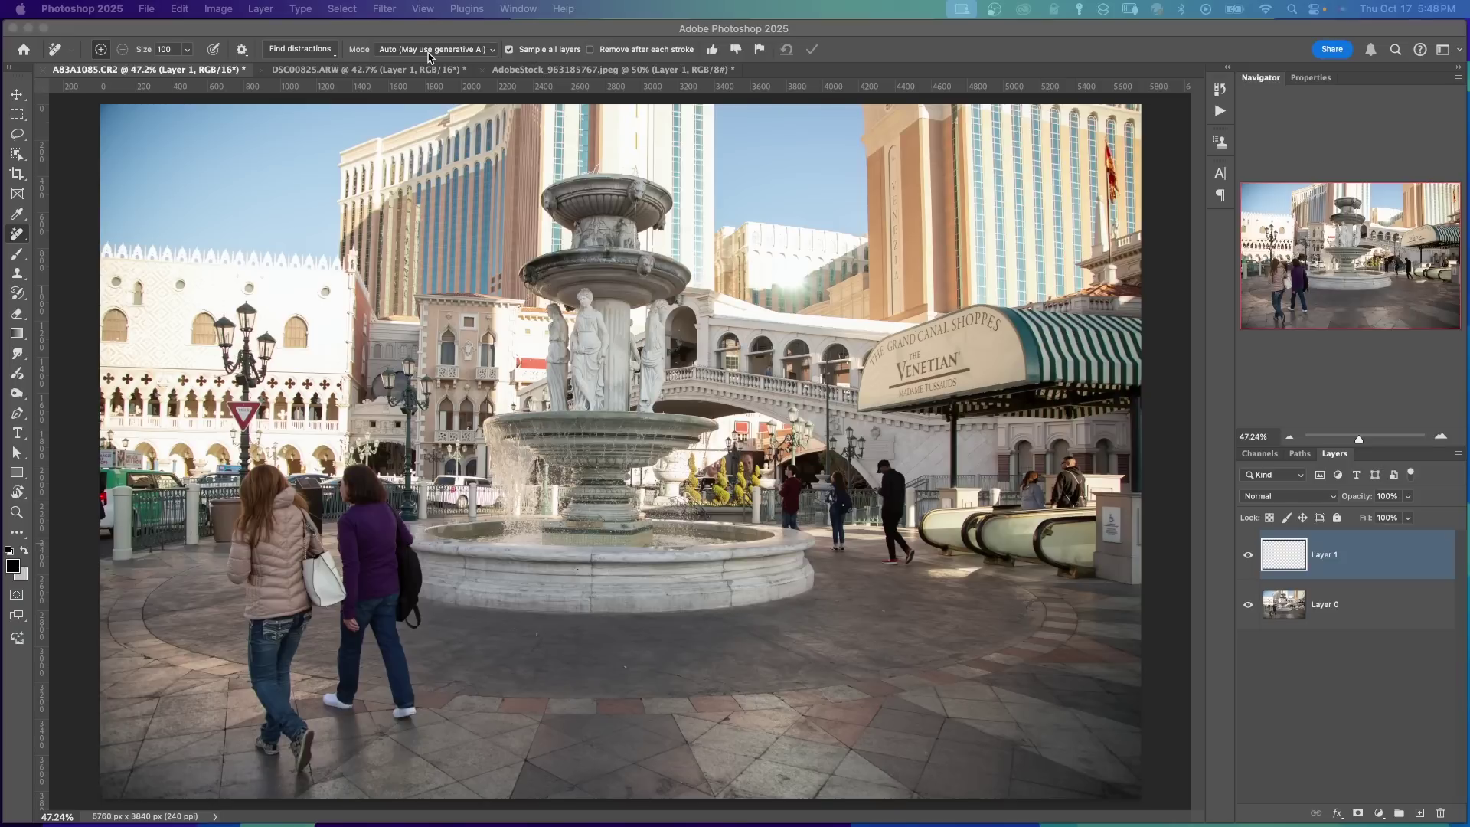
# Step: Mark every person in the fountain plaza with Find distractions > People
pyautogui.click(321, 54)
pyautogui.click(320, 52)
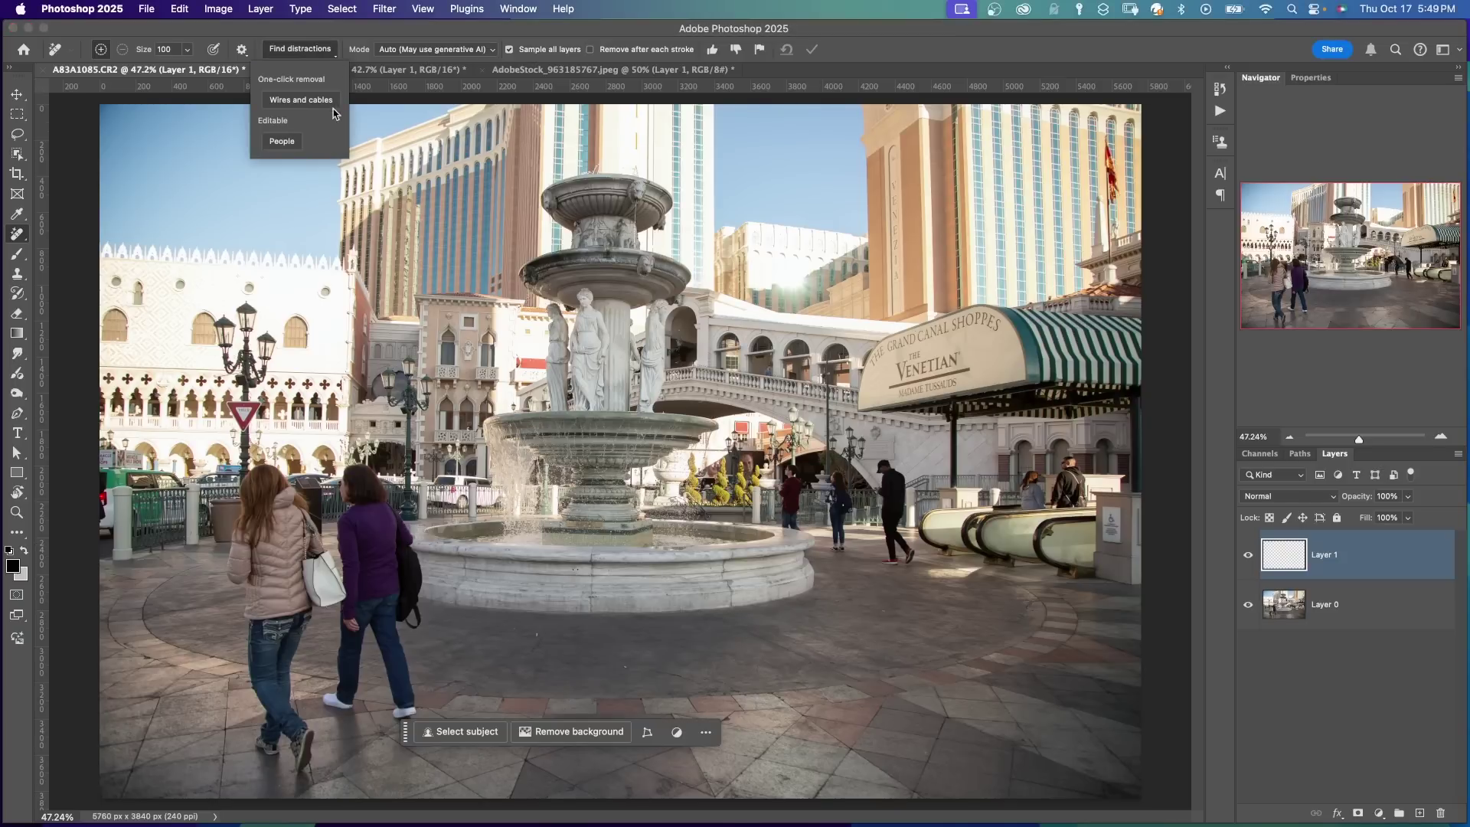
pyautogui.click(282, 141)
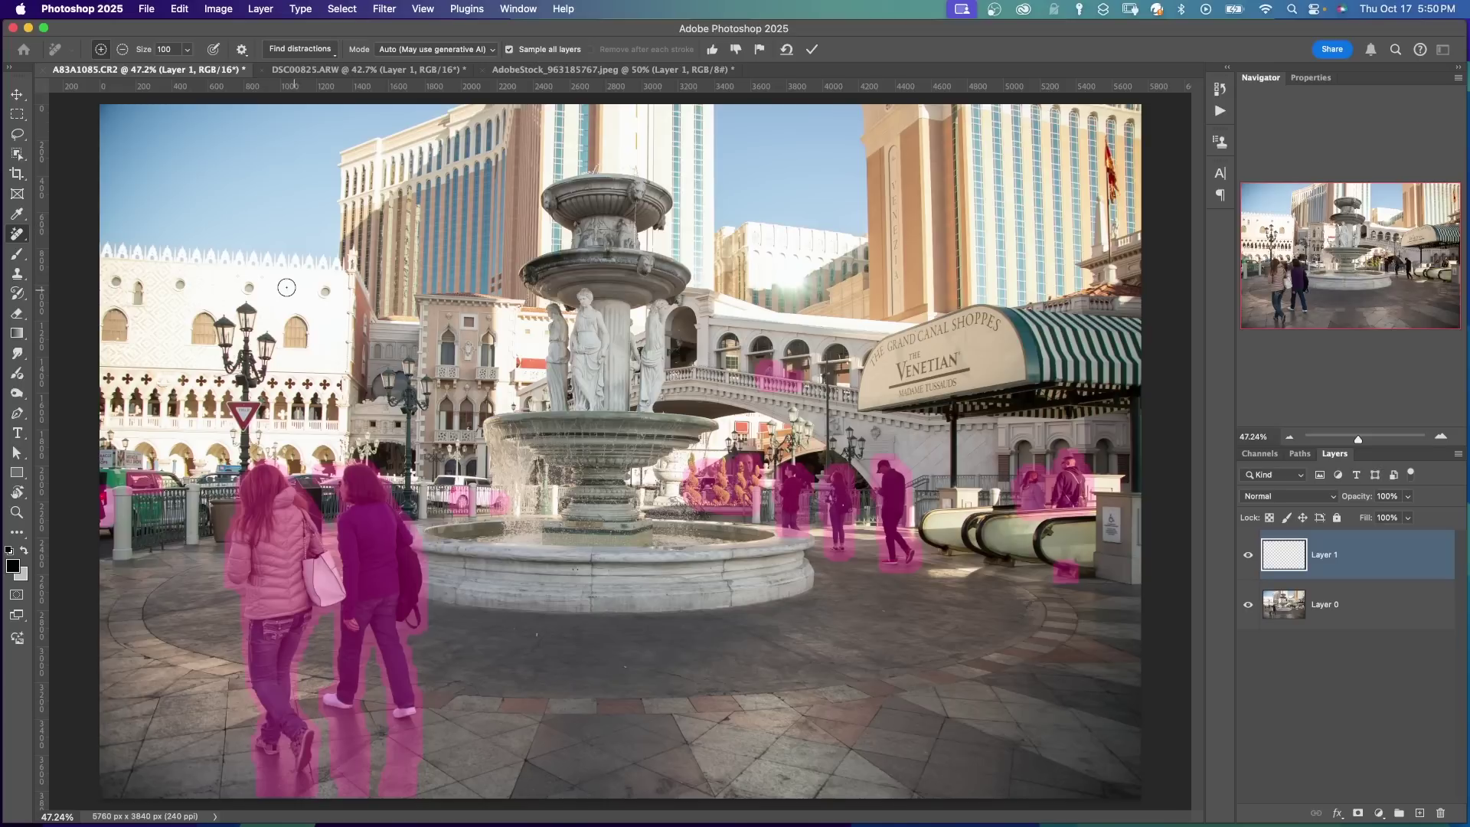
# Step: Subtract the two cars, potted plants, statues and escalator patch from the removal mask
pyautogui.click(122, 49)
pyautogui.moveTo(112, 499); pyautogui.dragTo(107, 513)
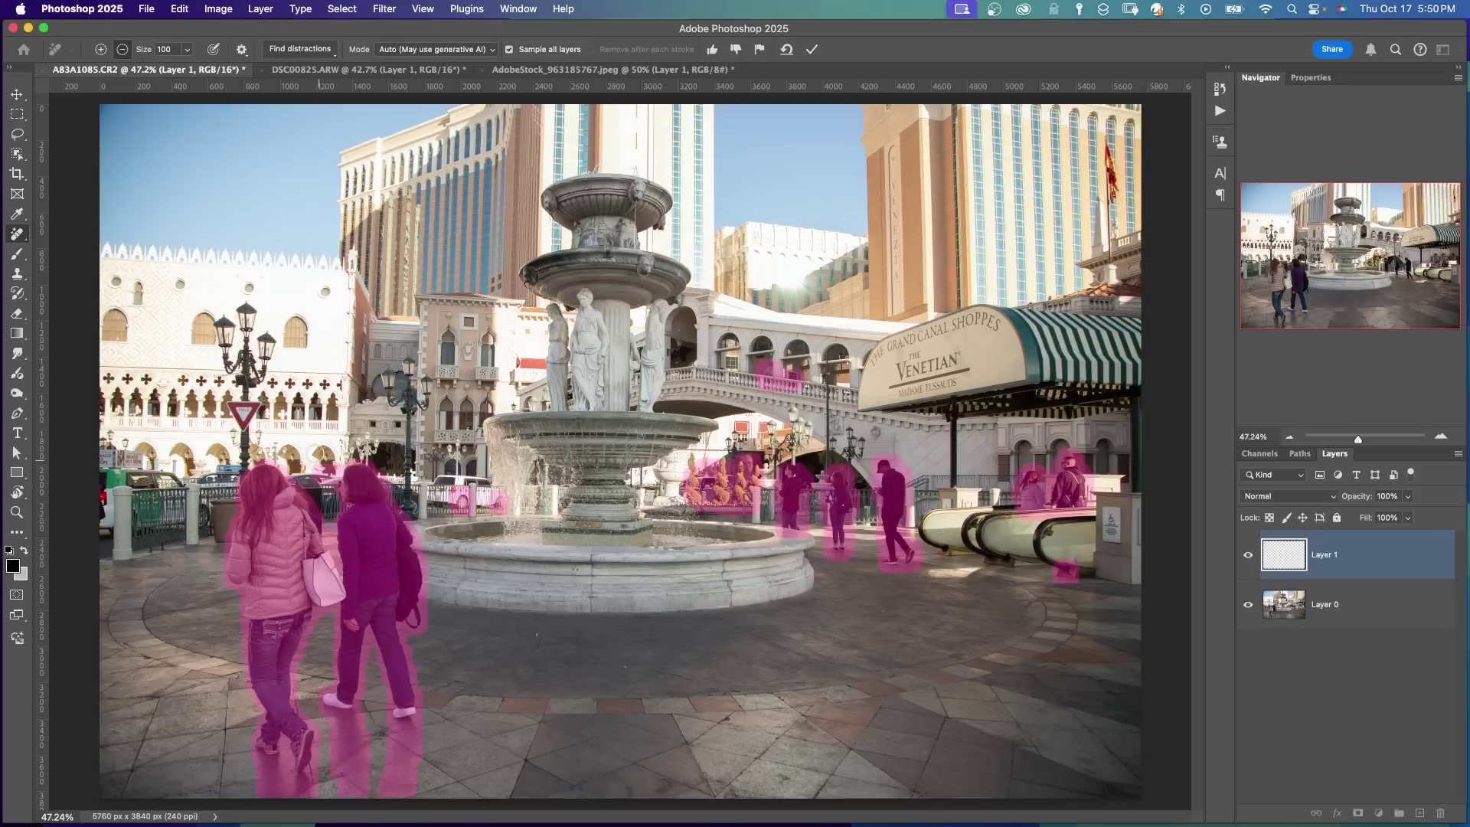
pyautogui.moveTo(457, 487); pyautogui.dragTo(497, 508)
pyautogui.moveTo(696, 461)
pyautogui.mouseDown()
pyautogui.moveTo(688, 492)
pyautogui.moveTo(706, 478)
pyautogui.moveTo(733, 487)
pyautogui.mouseUp()
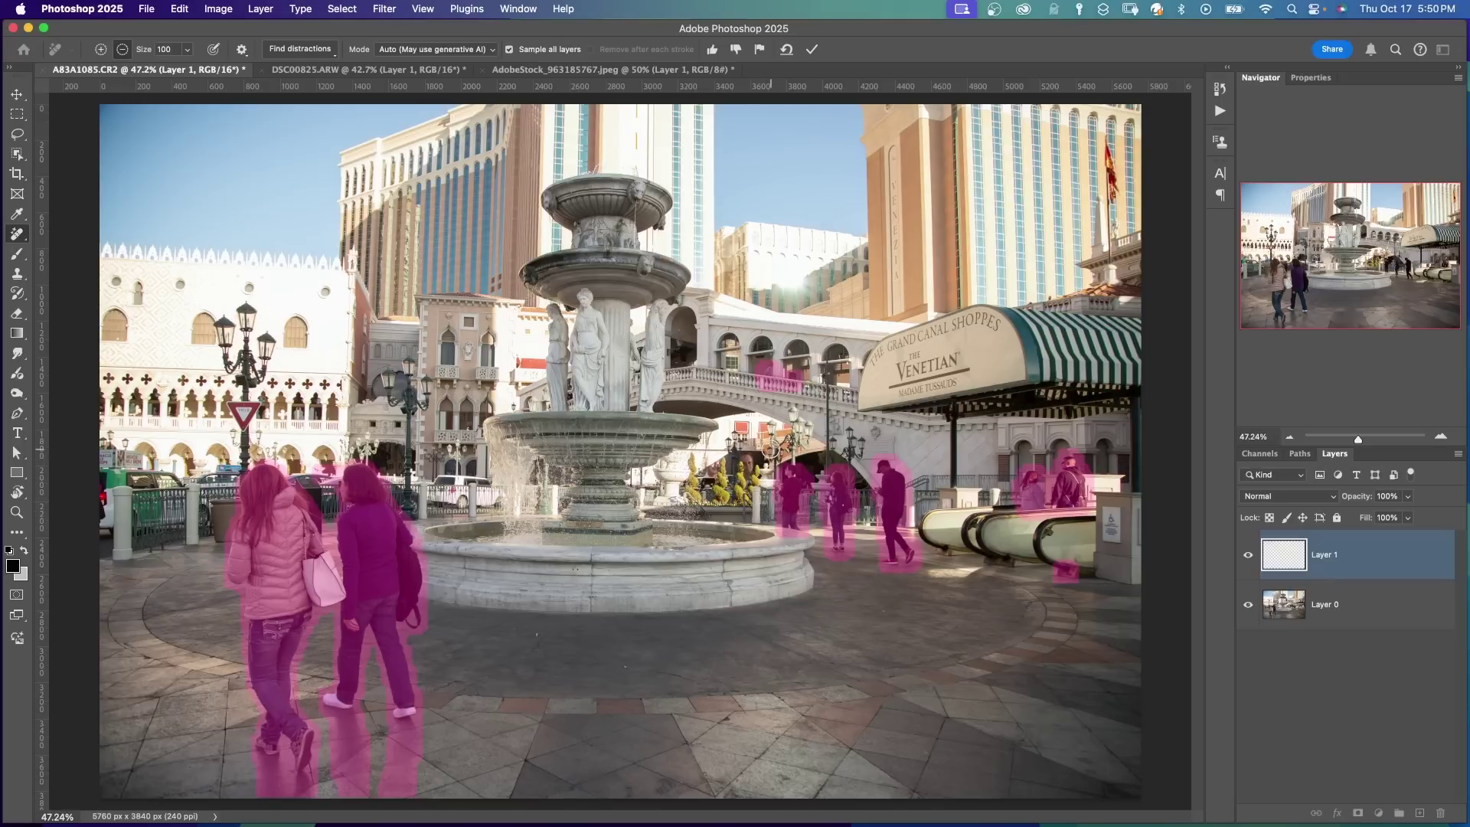
pyautogui.moveTo(1081, 576); pyautogui.dragTo(1061, 574)
# Step: Apply the pedestrian removal, then toggle Layer 1's visibility to compare before and after
pyautogui.press('alt')
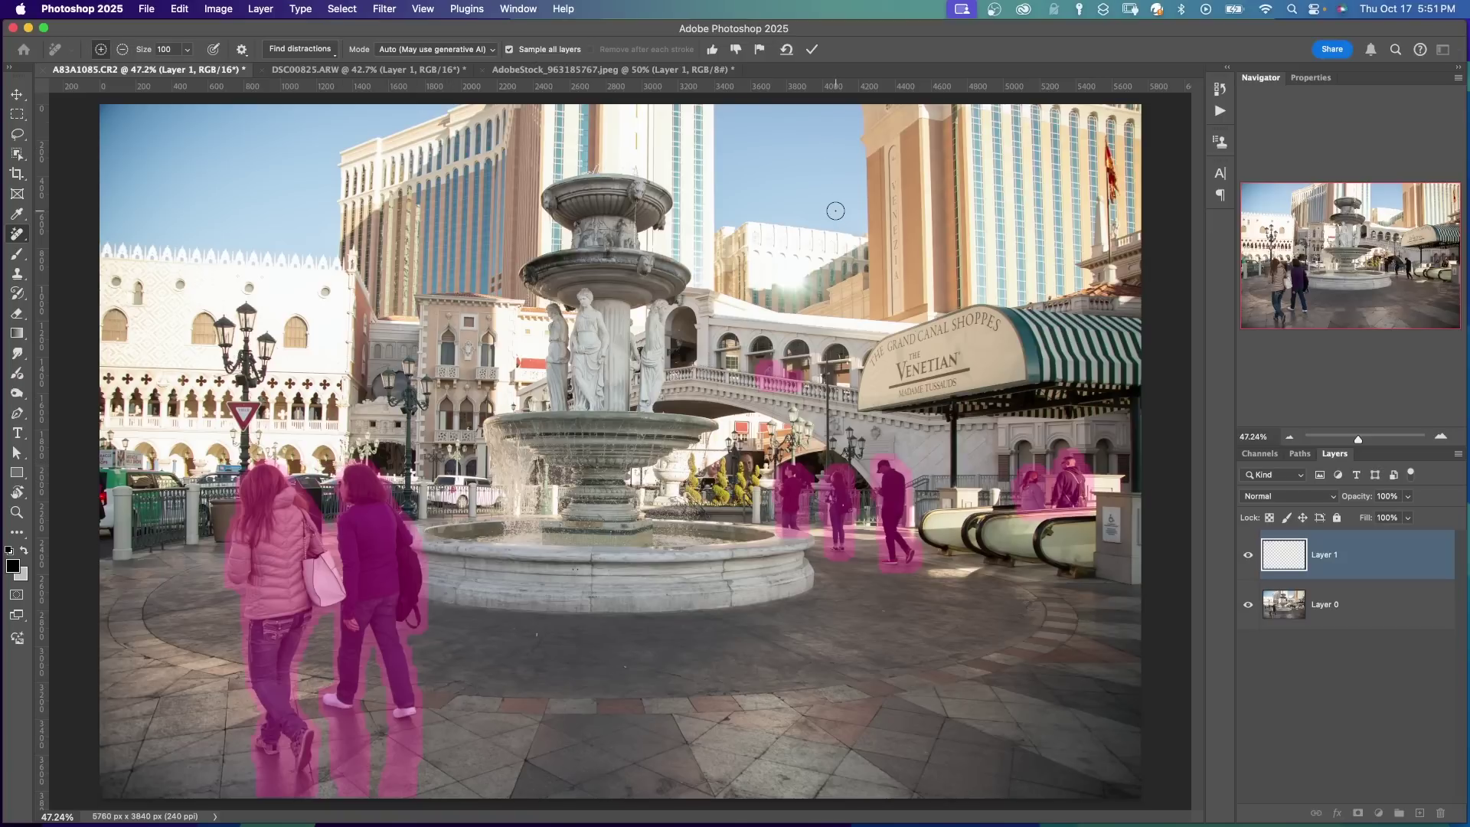
pyautogui.press('Return')
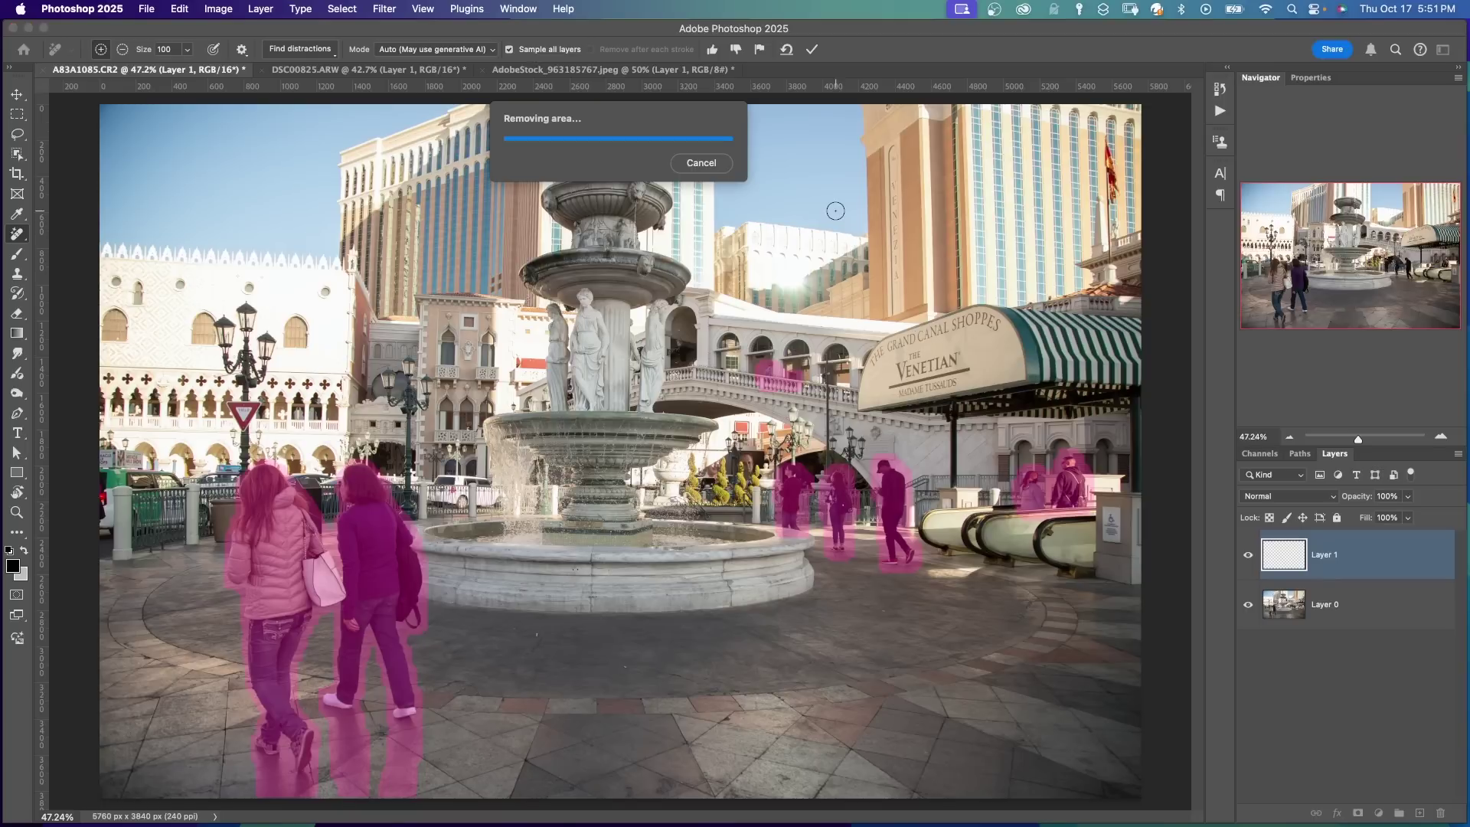
pyautogui.click(1247, 555)
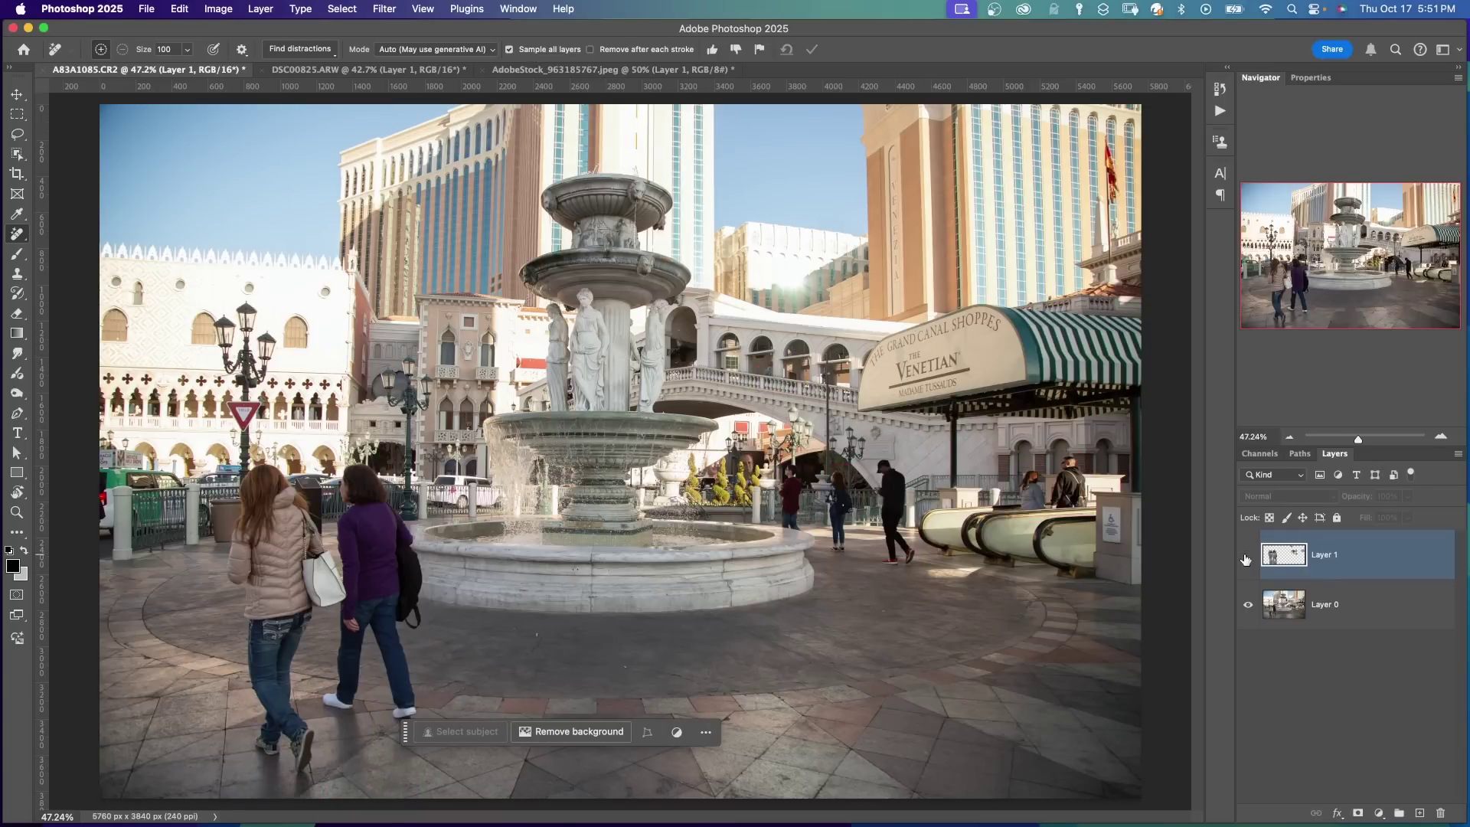
pyautogui.click(1247, 555)
pyautogui.click(1247, 556)
pyautogui.click(1249, 556)
pyautogui.click(1249, 556)
pyautogui.click(1249, 556)
pyautogui.click(1249, 556)
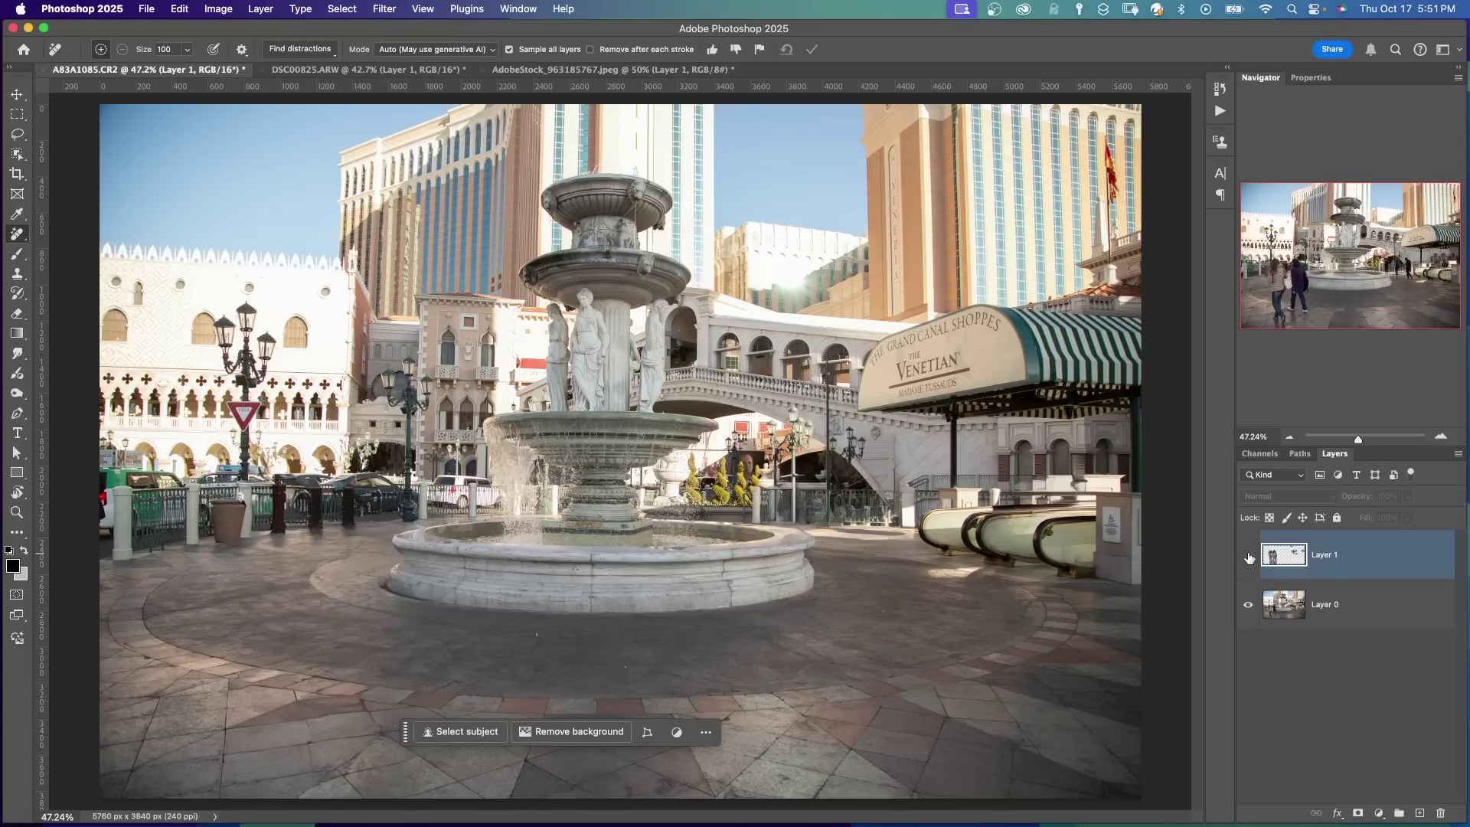
pyautogui.click(1249, 557)
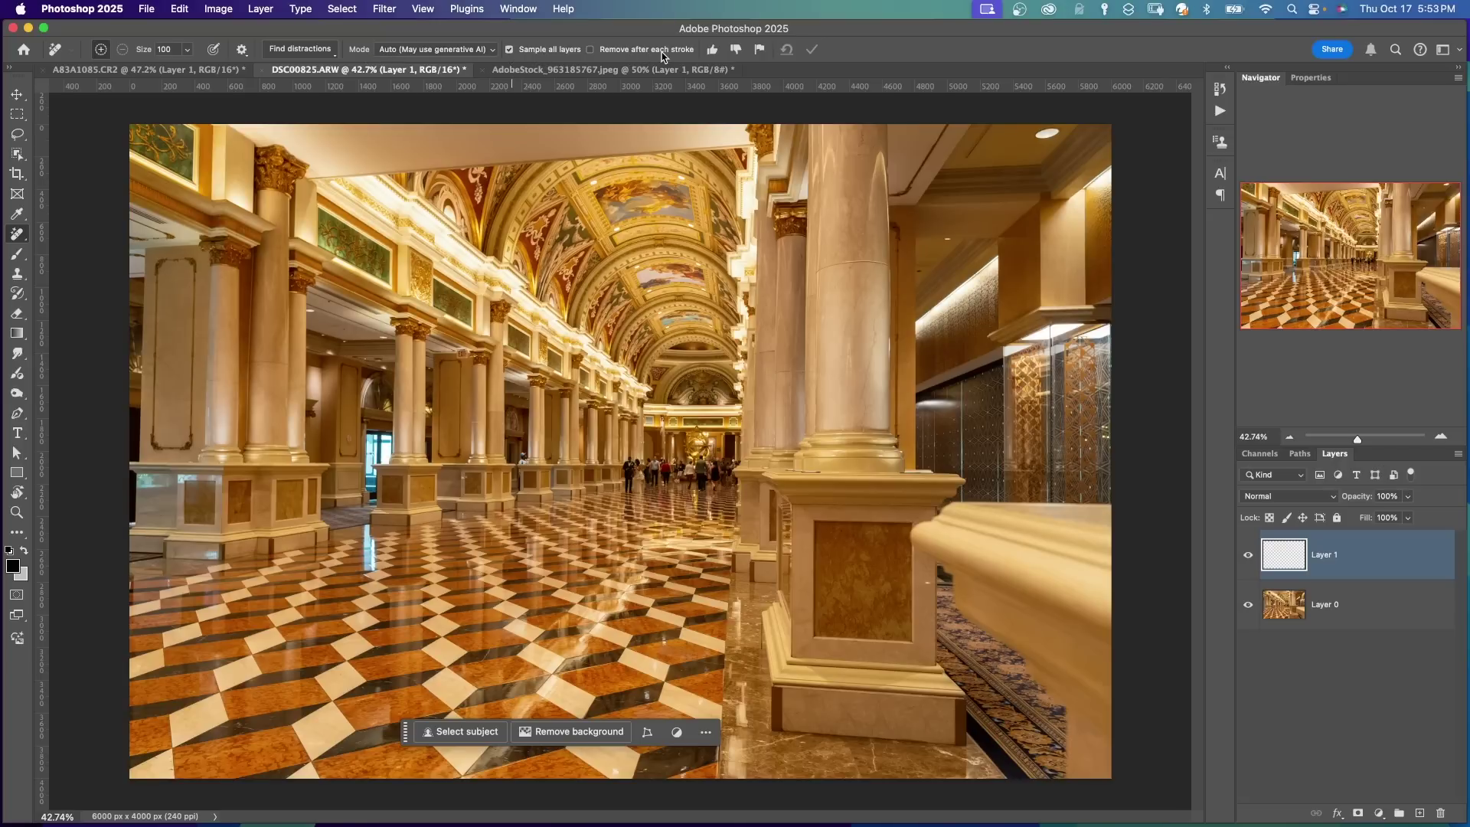
# Step: Mark the distant hallway visitors via Find distractions > People and apply the removal
pyautogui.click(315, 50)
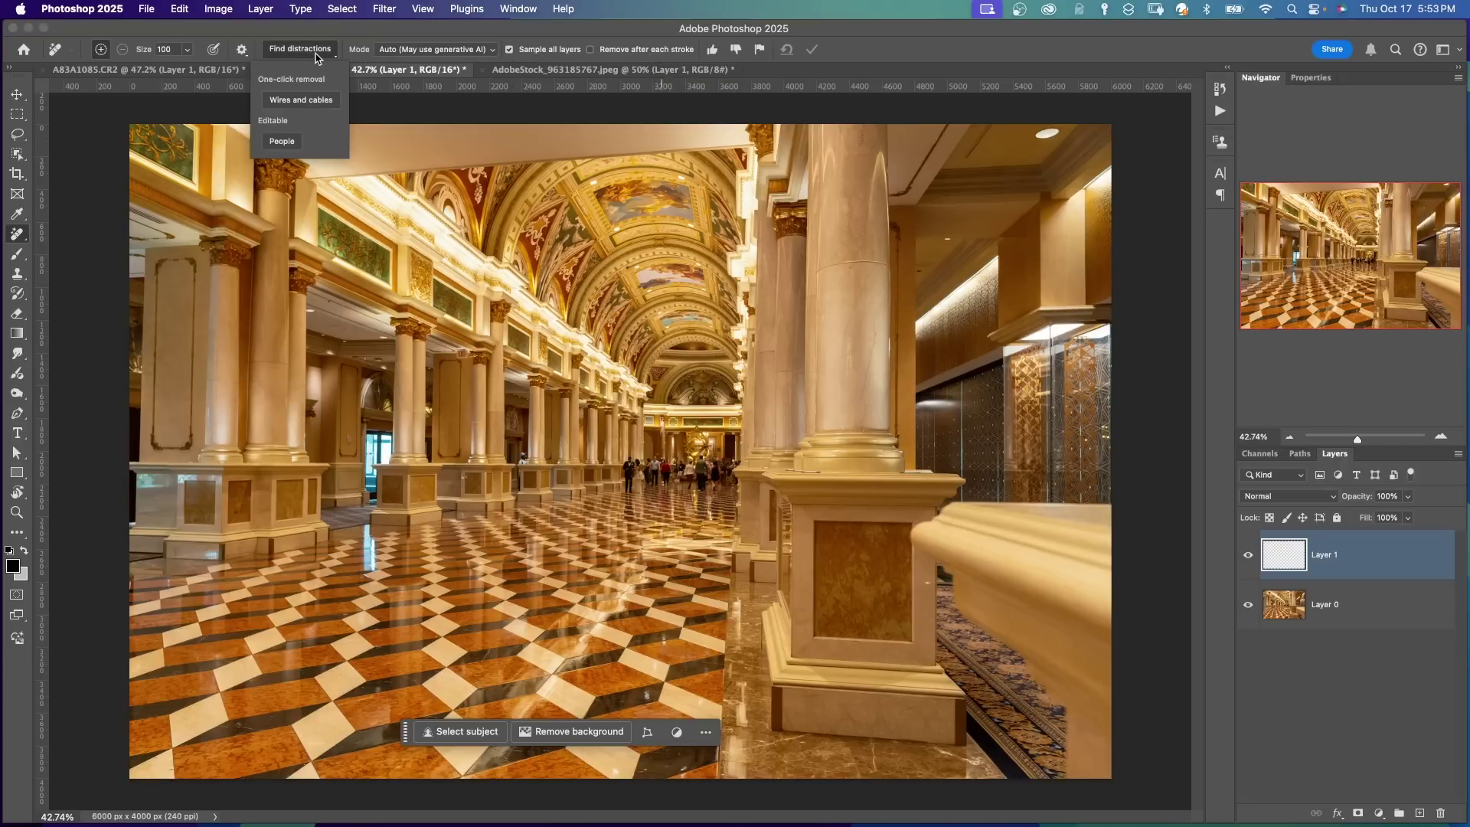
pyautogui.click(283, 143)
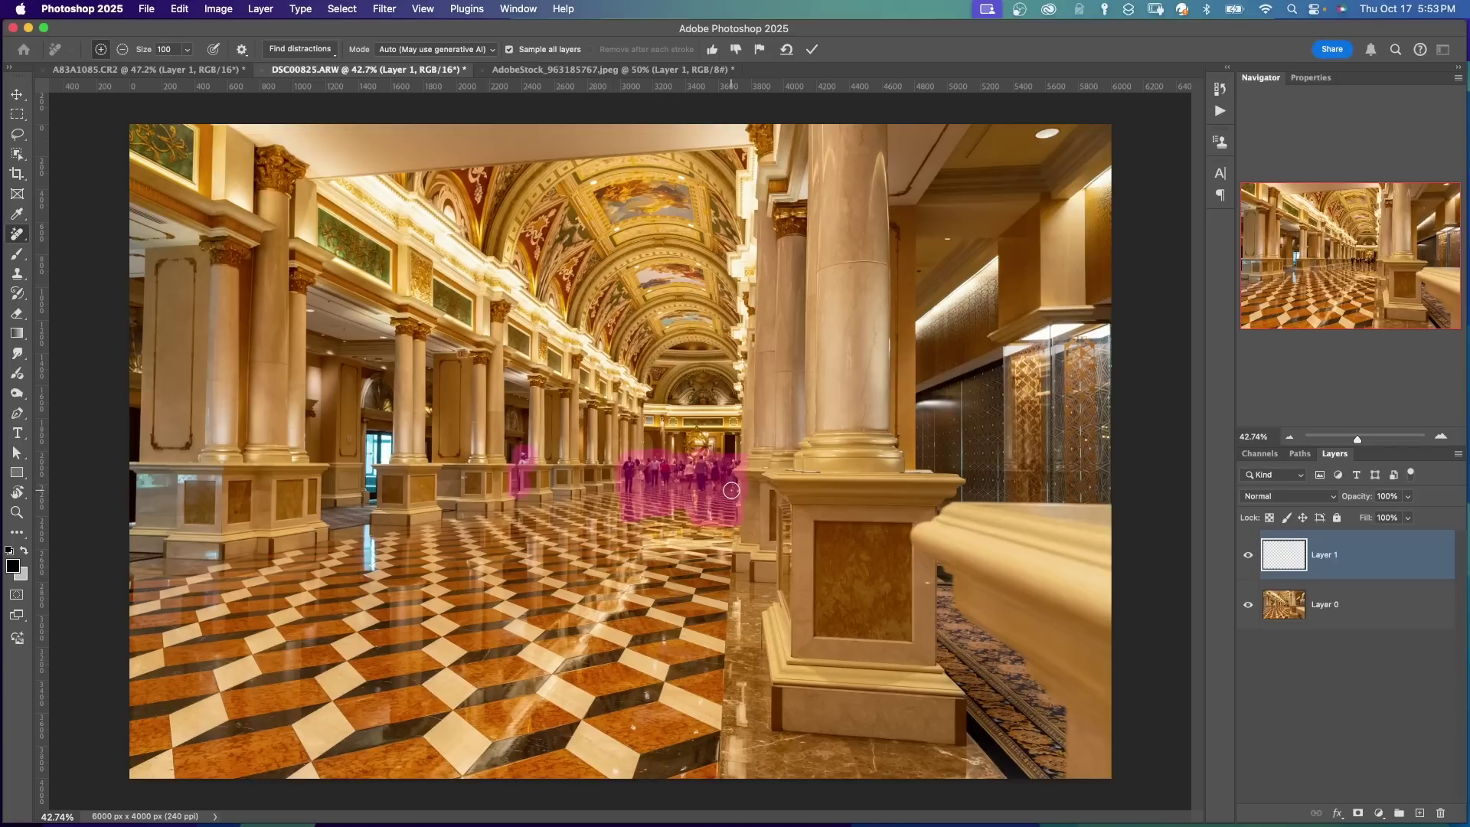
pyautogui.press('Return')
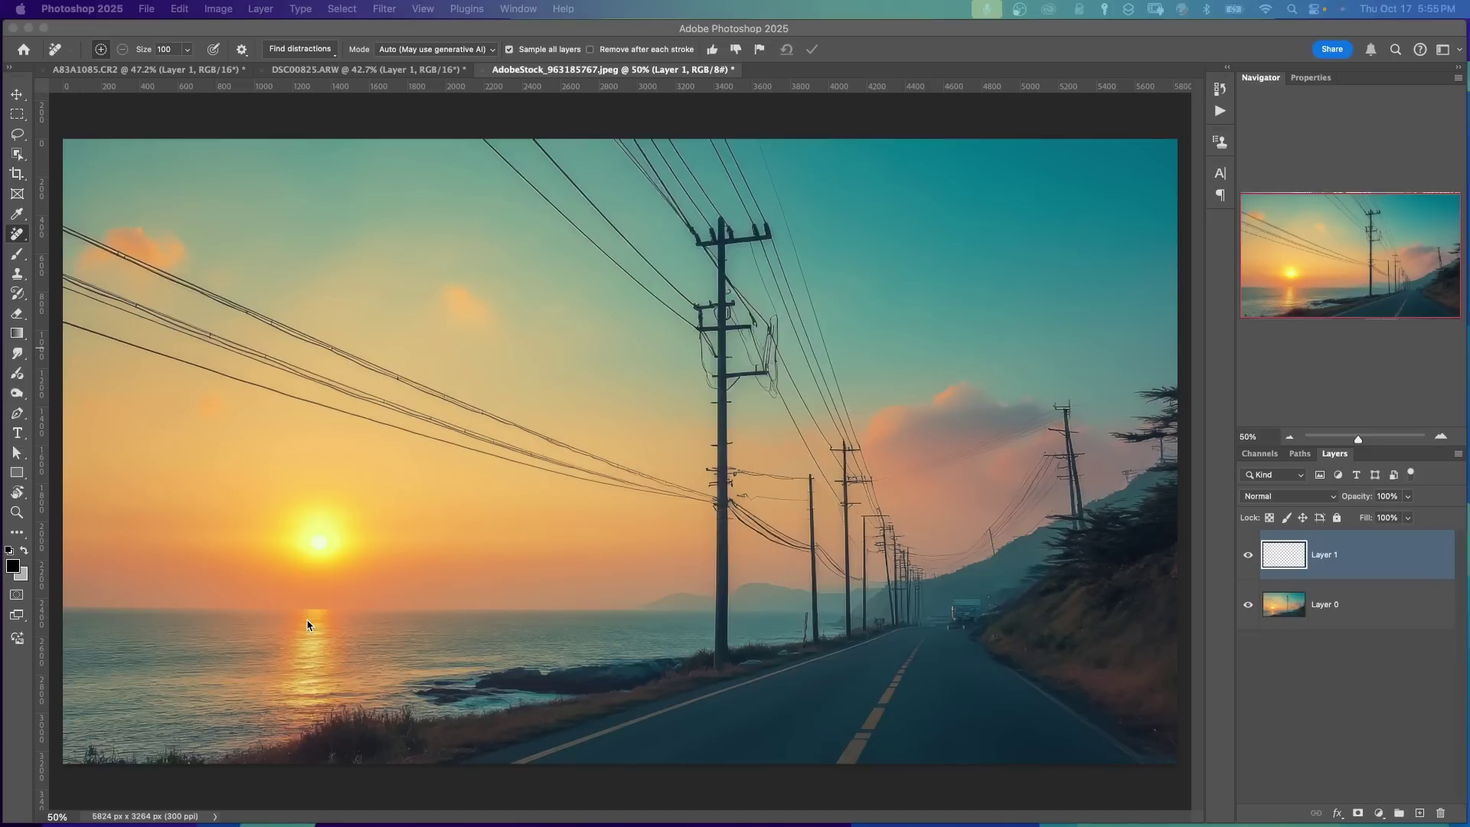
# Step: Run Find distractions > Wires and cables on the sunset road photo
pyautogui.click(289, 52)
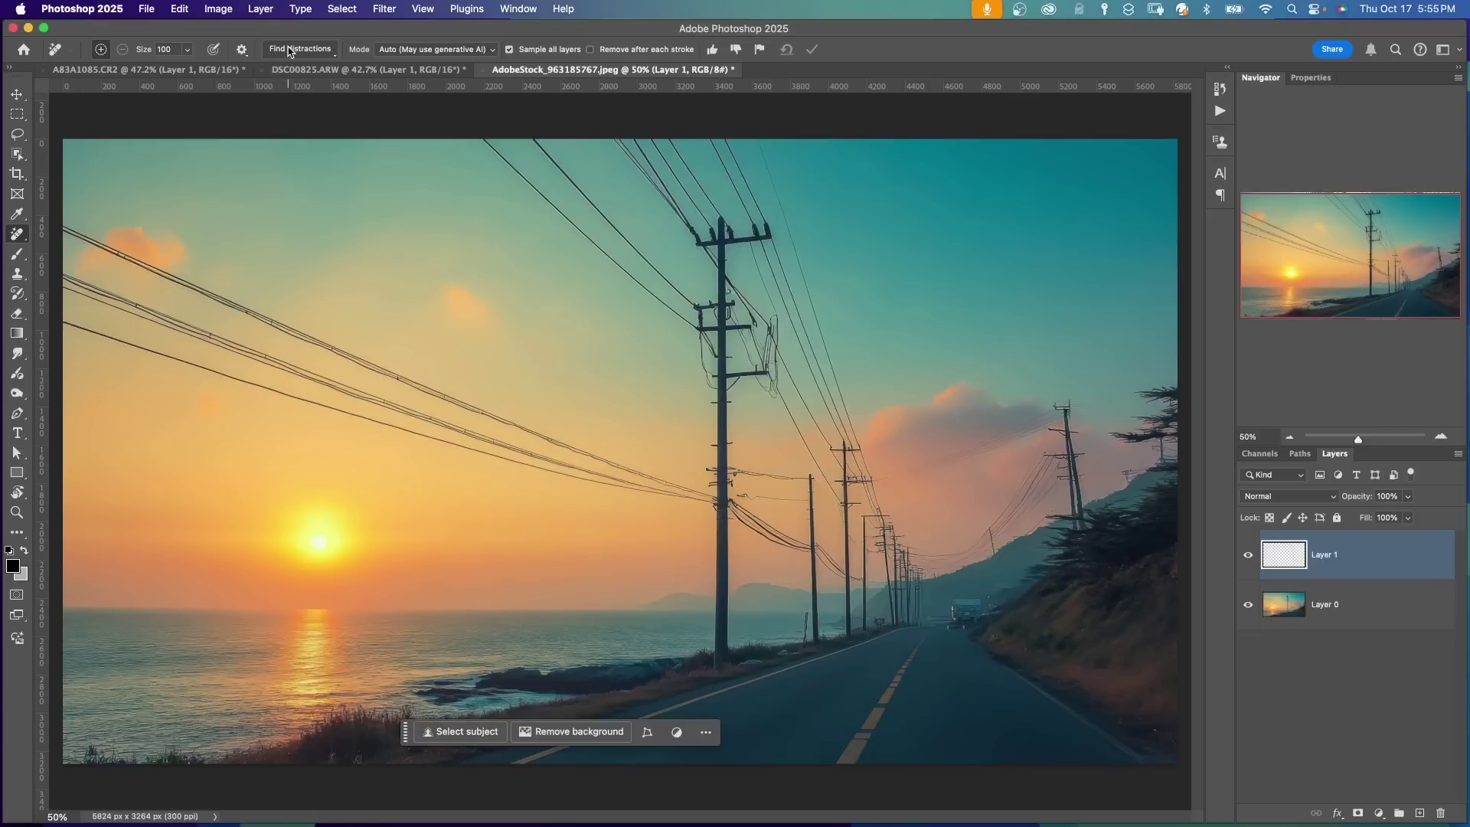
pyautogui.click(289, 52)
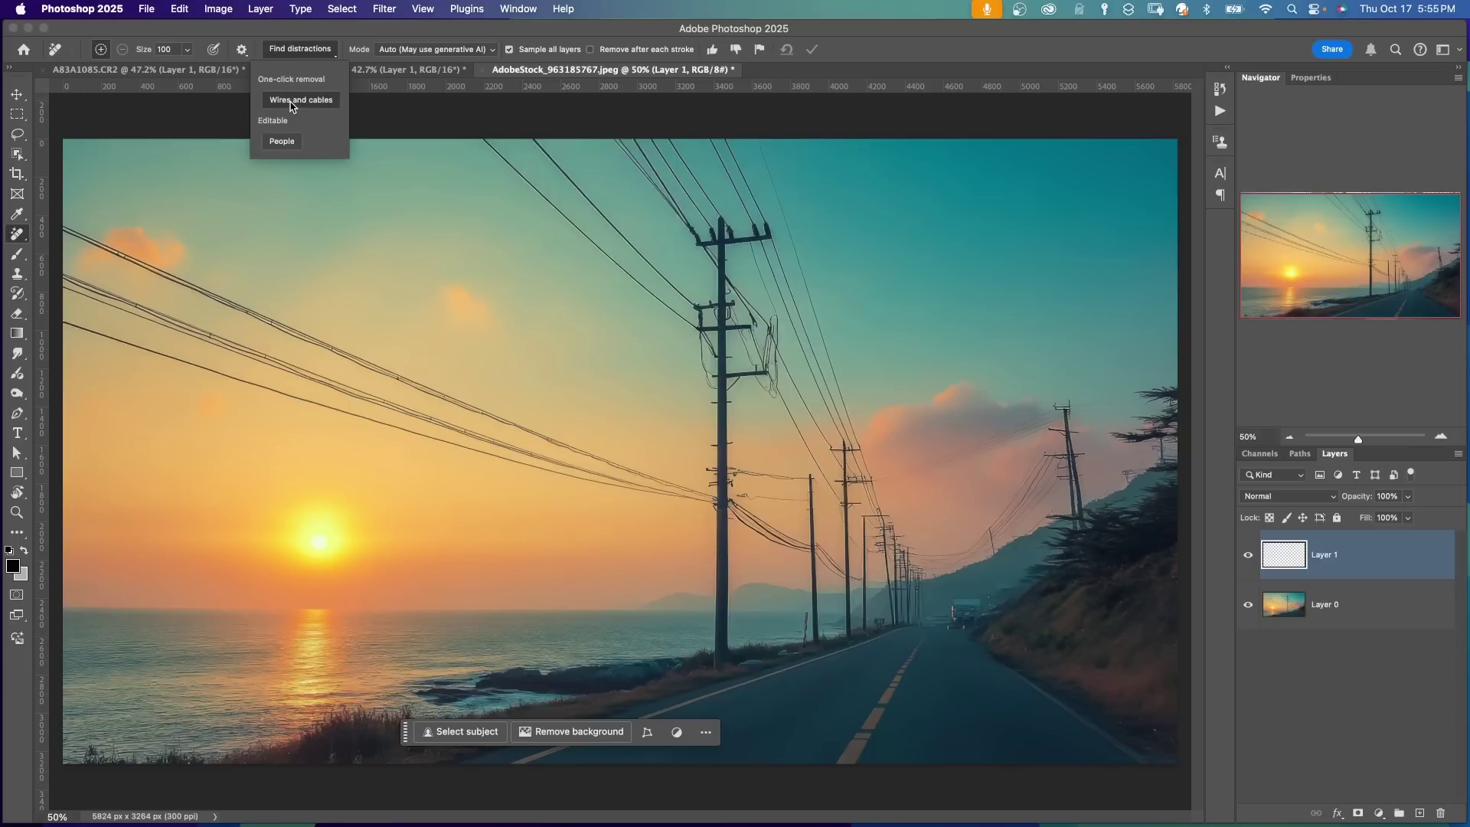
pyautogui.click(291, 106)
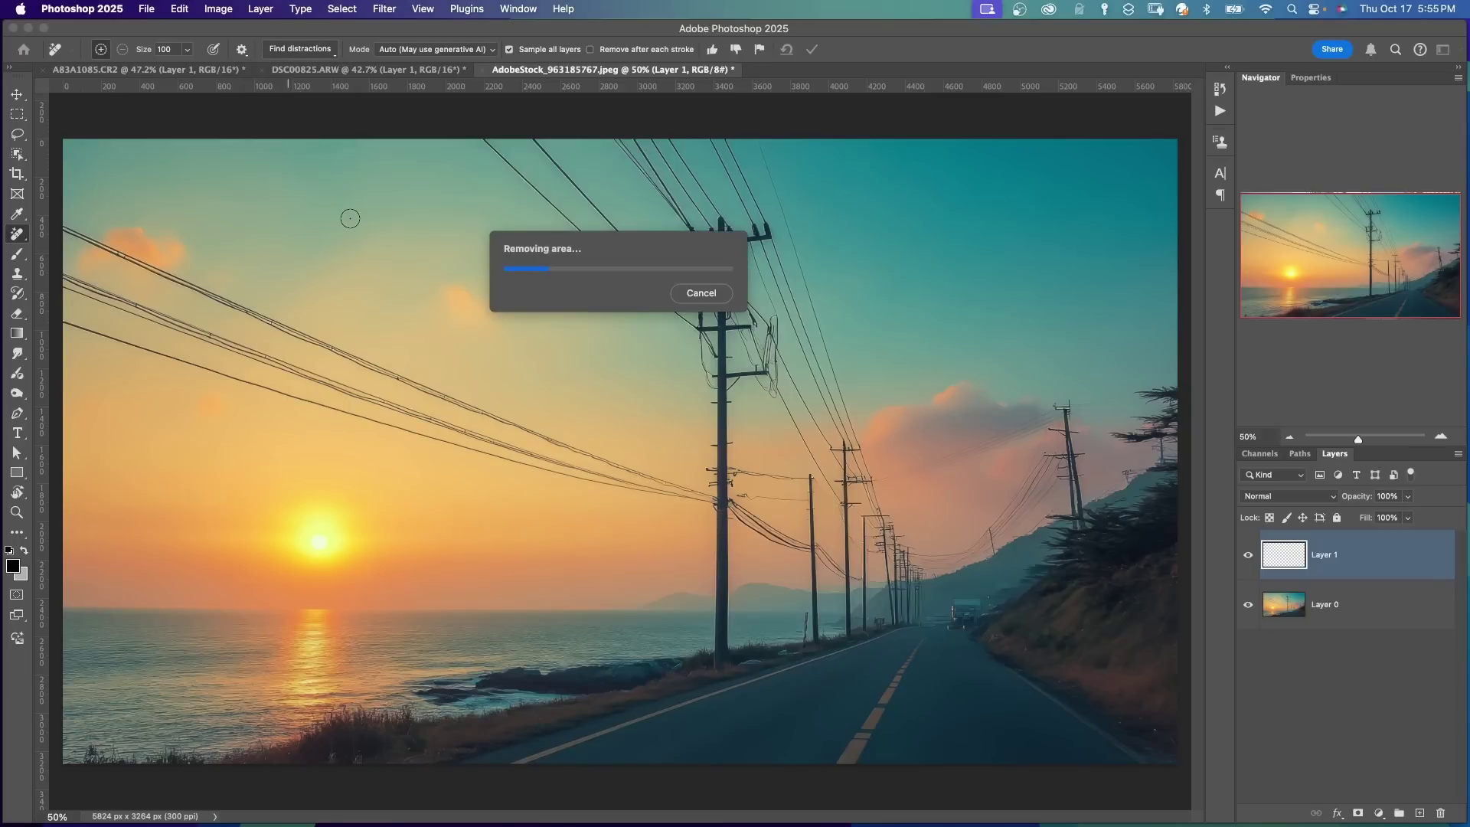
# Step: Enlarge the brush to 150 and remove the leftover wire trace in the upper sky
pyautogui.press(']')
pyautogui.press(']')
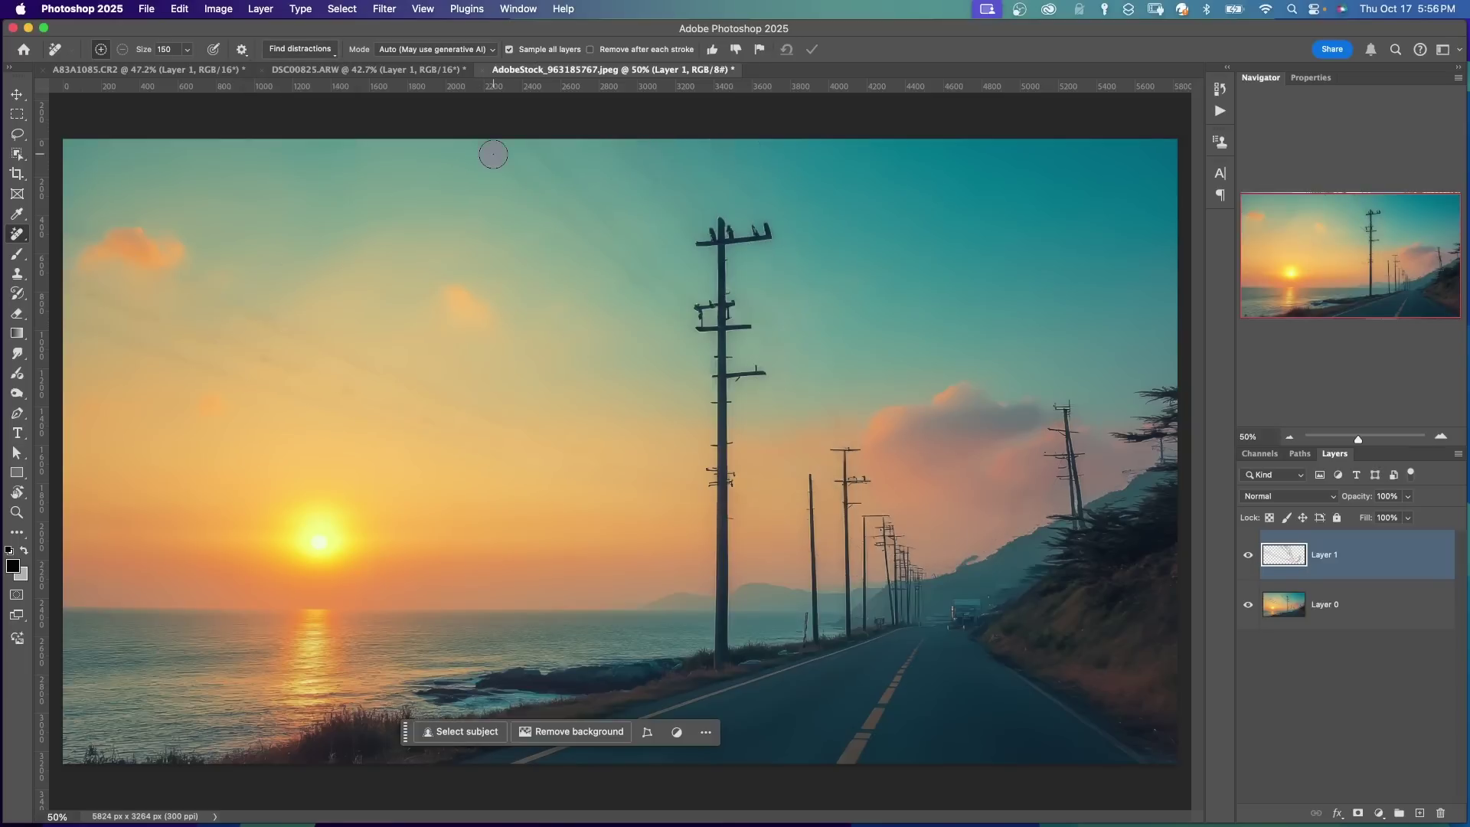
pyautogui.moveTo(494, 154); pyautogui.dragTo(678, 314)
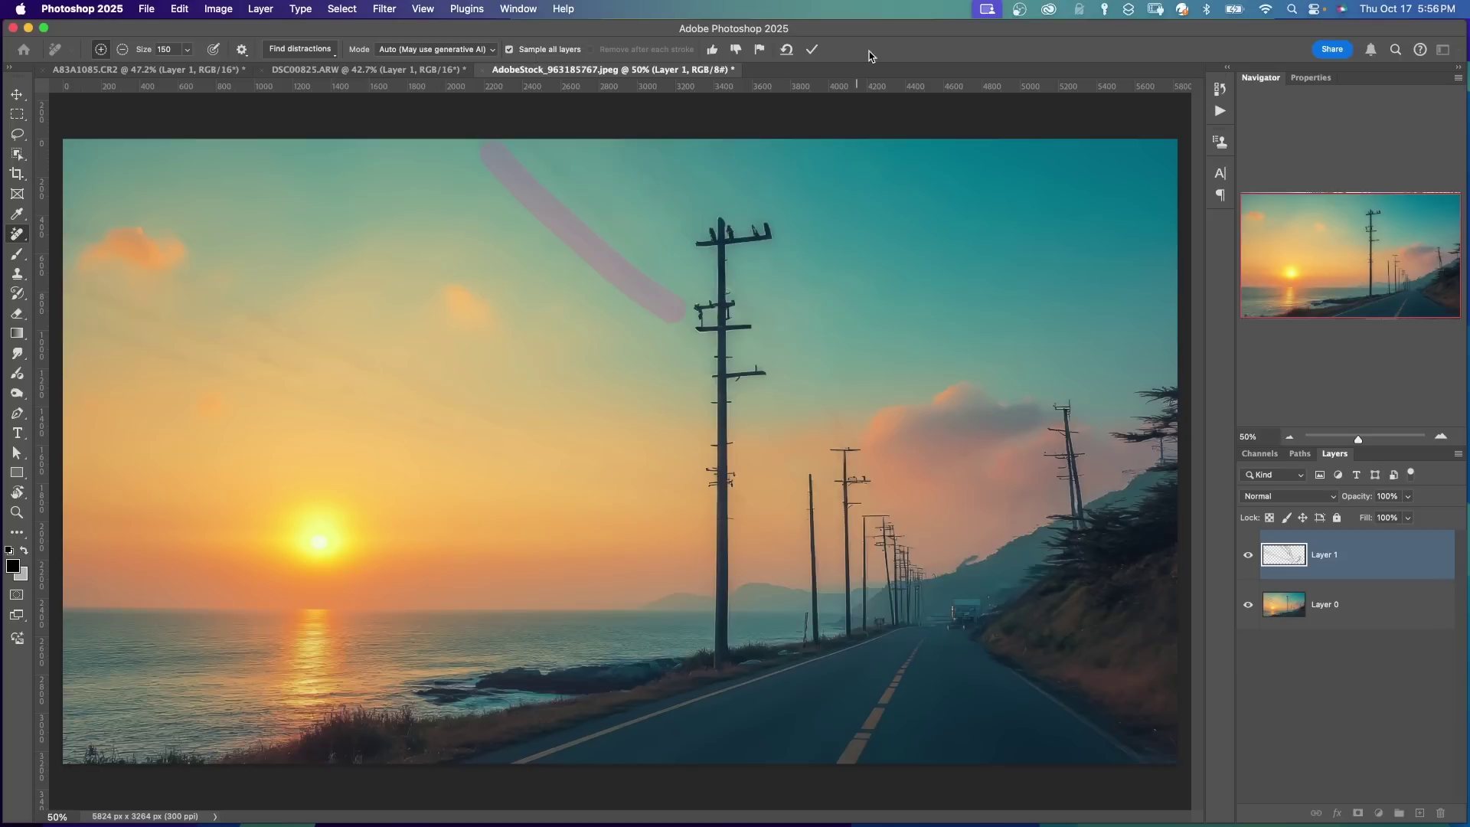
pyautogui.click(812, 49)
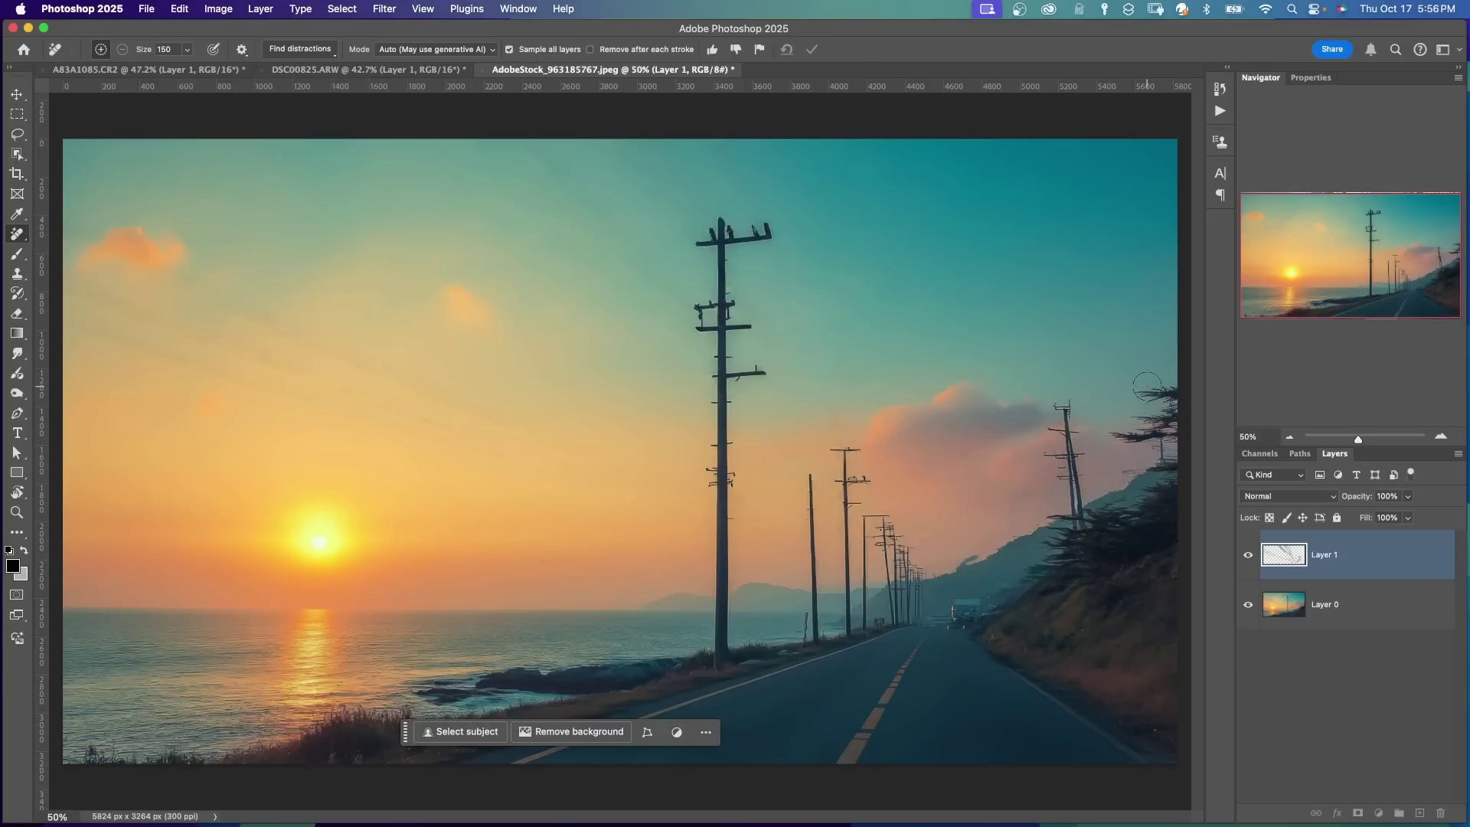
# Step: Mark the far-right and middle telephone poles for removal
pyautogui.moveTo(1070, 394)
pyautogui.mouseDown()
pyautogui.moveTo(1057, 459)
pyautogui.moveTo(1075, 532)
pyautogui.mouseUp()
pyautogui.moveTo(1160, 440); pyautogui.dragTo(1156, 460)
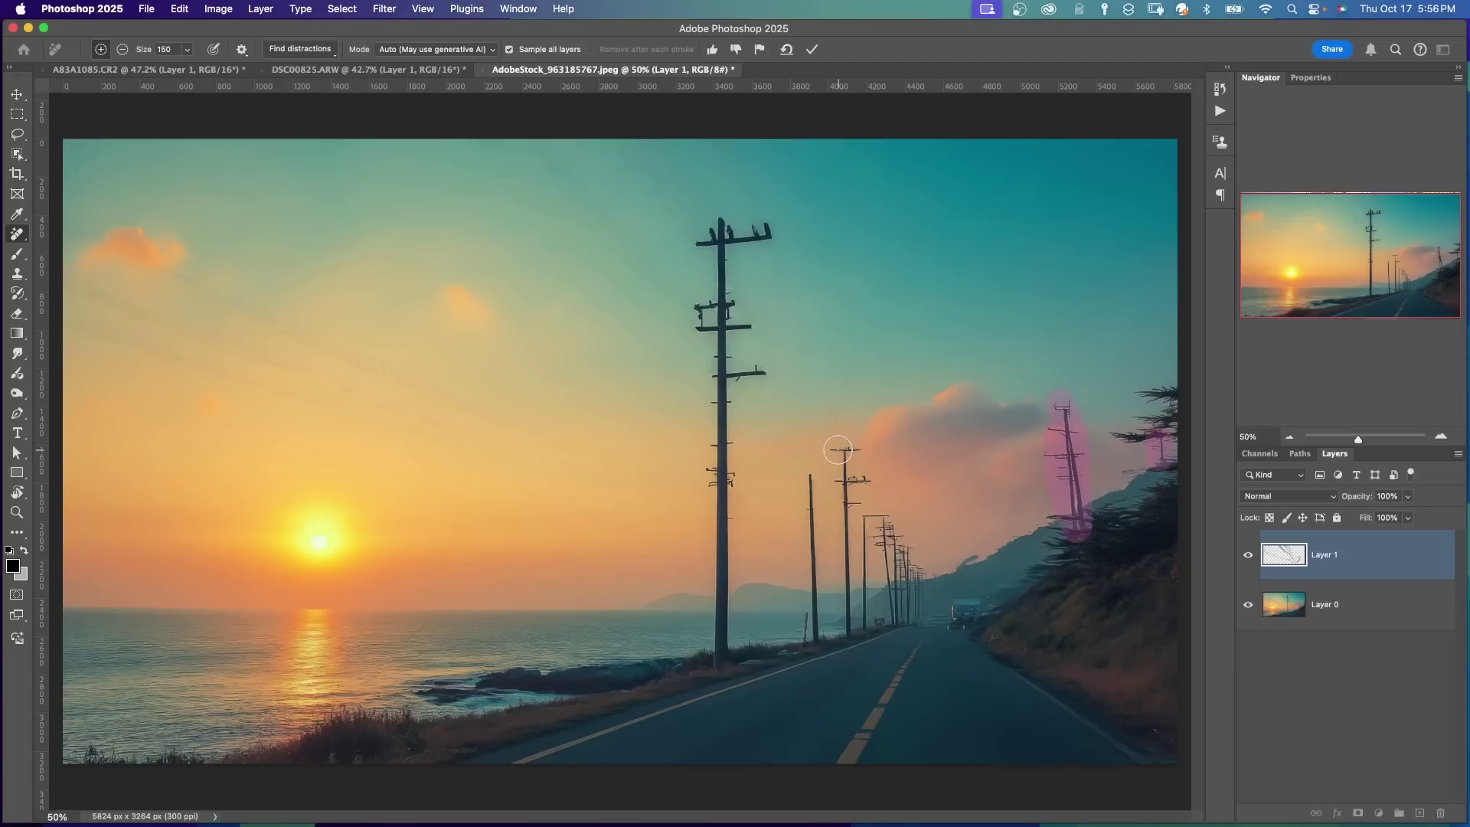
pyautogui.moveTo(838, 450)
pyautogui.mouseDown()
pyautogui.moveTo(858, 483)
pyautogui.moveTo(849, 614)
pyautogui.mouseUp()
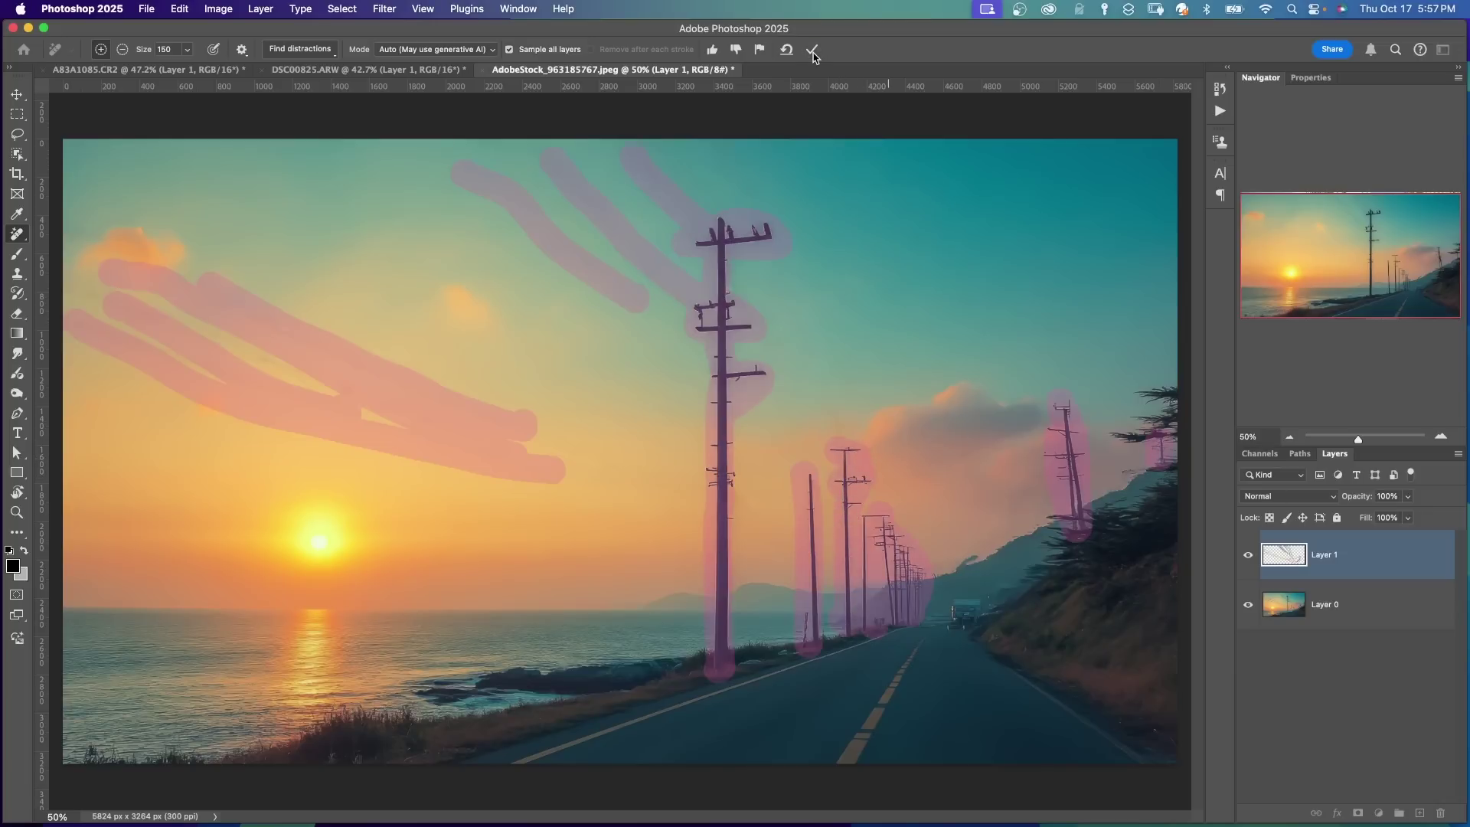
# Step: Apply the telephone pole removal, then hide and reshow Layer 1 to compare with the original
pyautogui.click(813, 51)
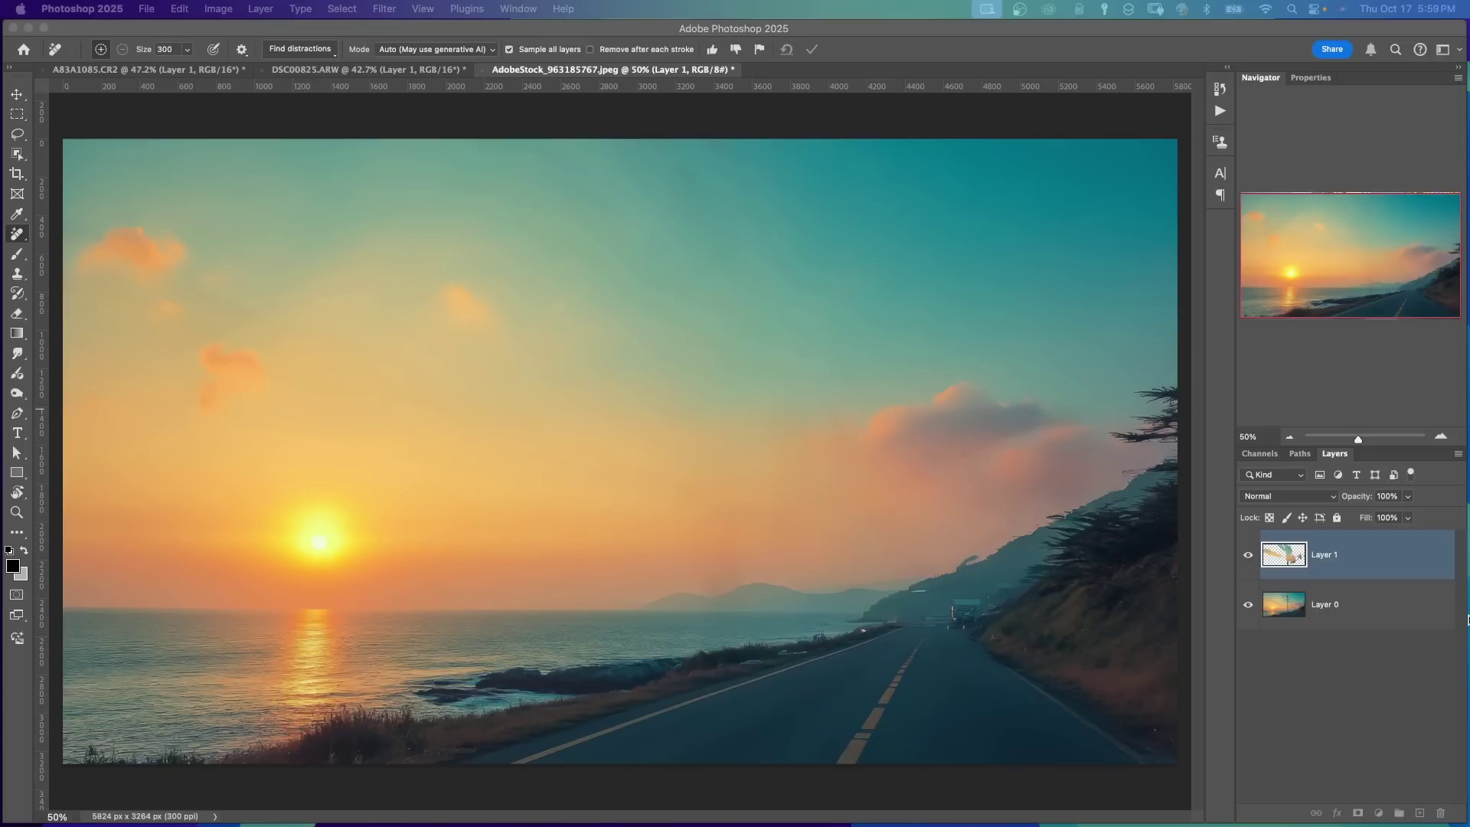
pyautogui.click(1248, 556)
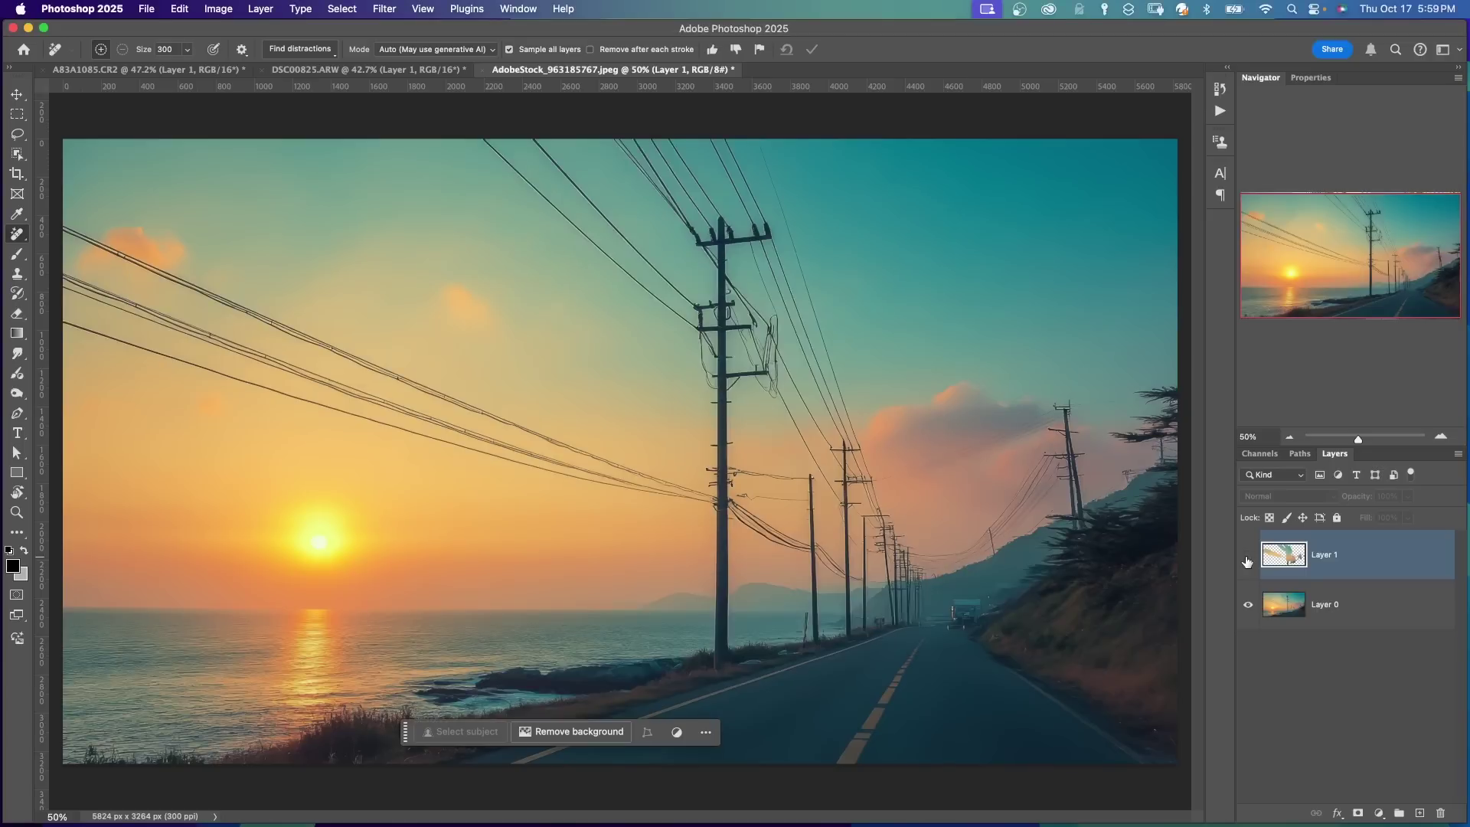
pyautogui.click(1248, 556)
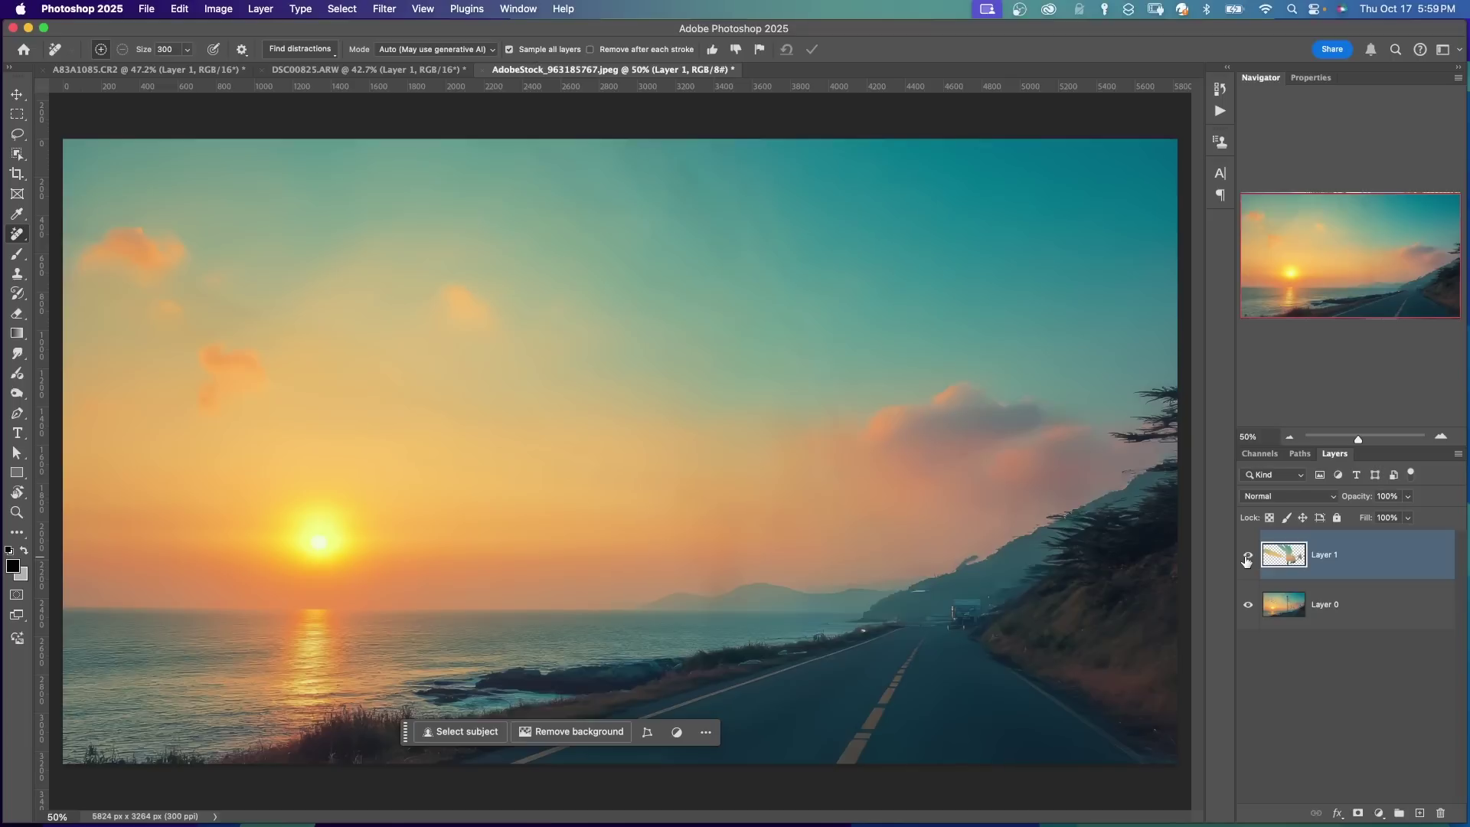